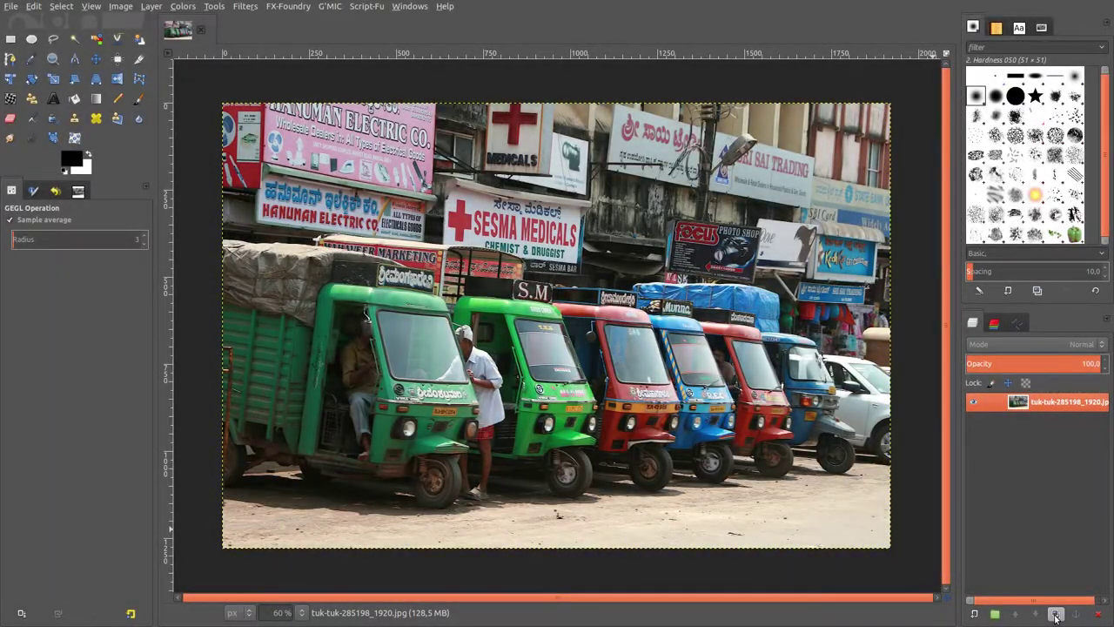
Duplicate the tuk-tuk photo layer.
left_click(1055, 613)
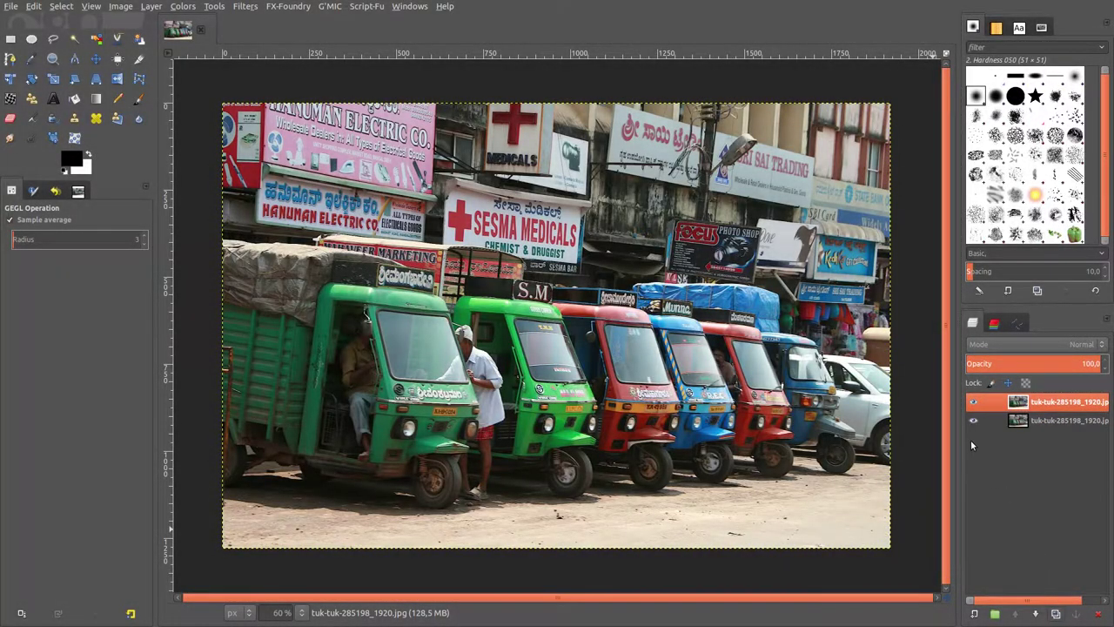
Apply Curves to the copy layer, pulling in the Green and Blue channel black points.
left_click(183, 6)
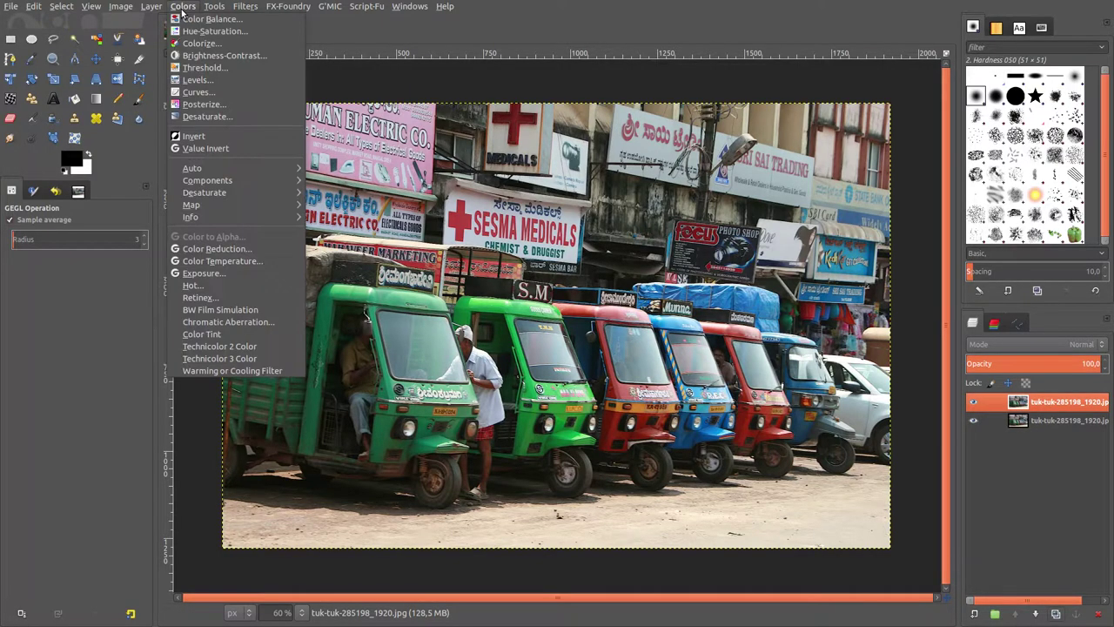
left_click(195, 92)
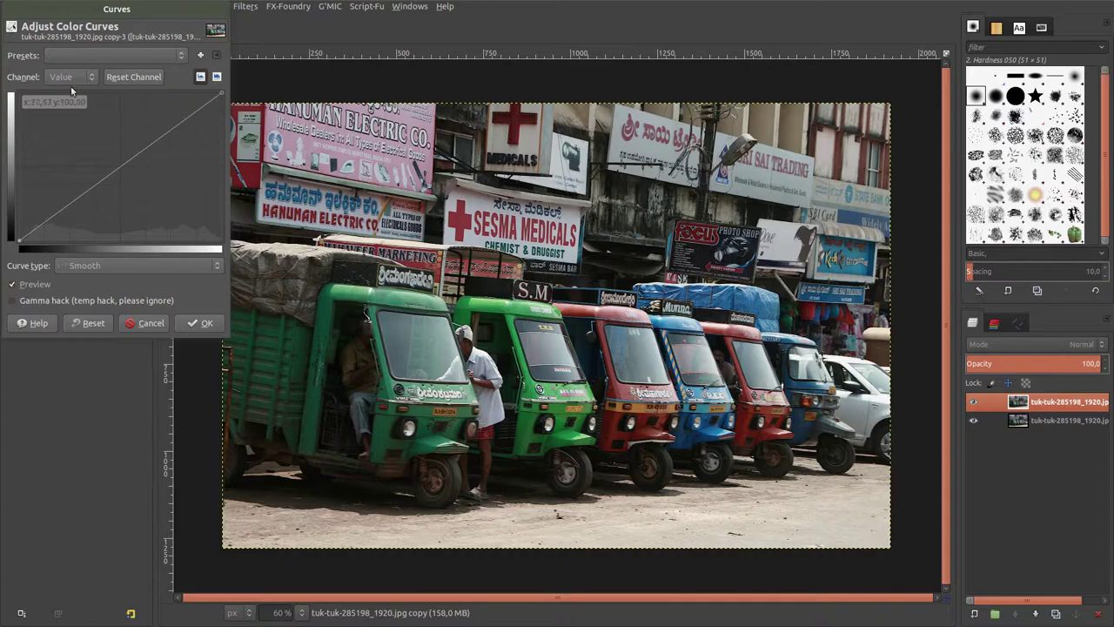
left_click(64, 78)
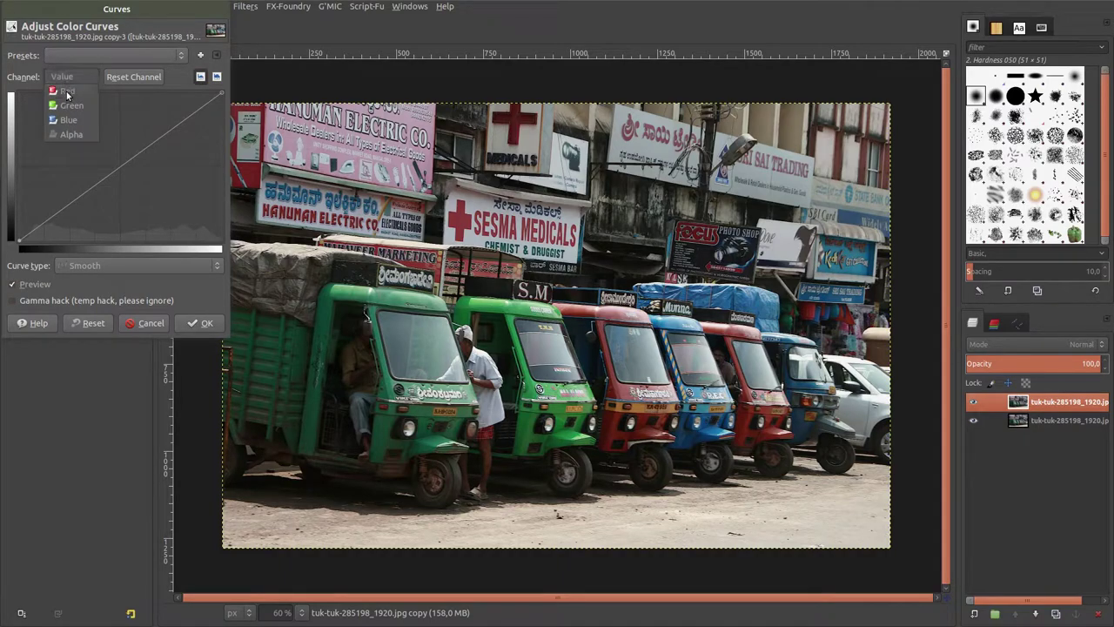
left_click(67, 92)
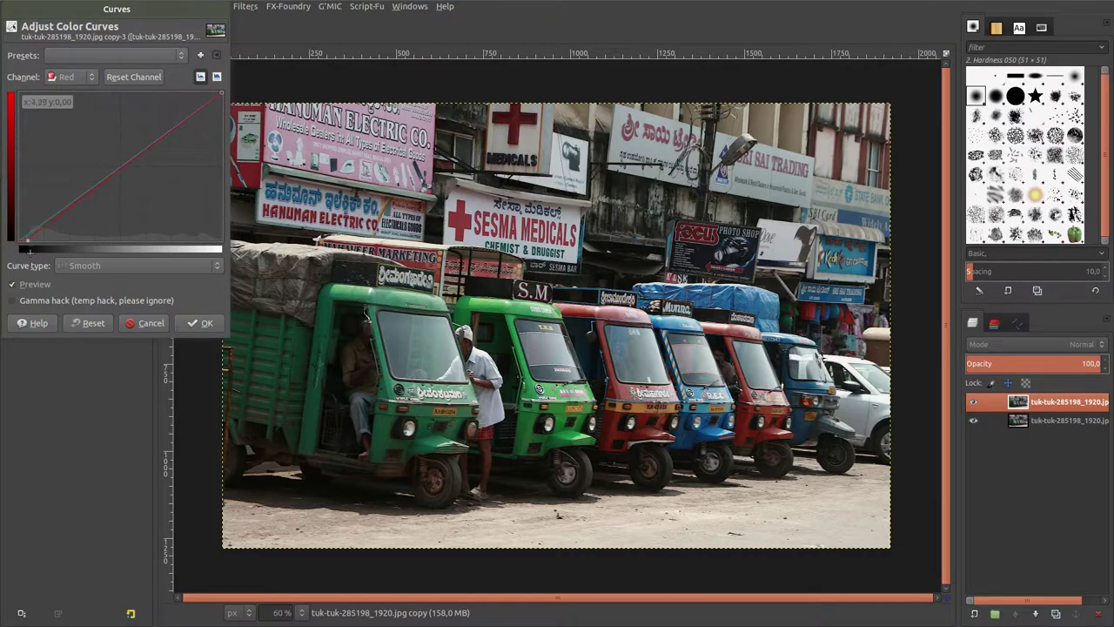
left_click(71, 77)
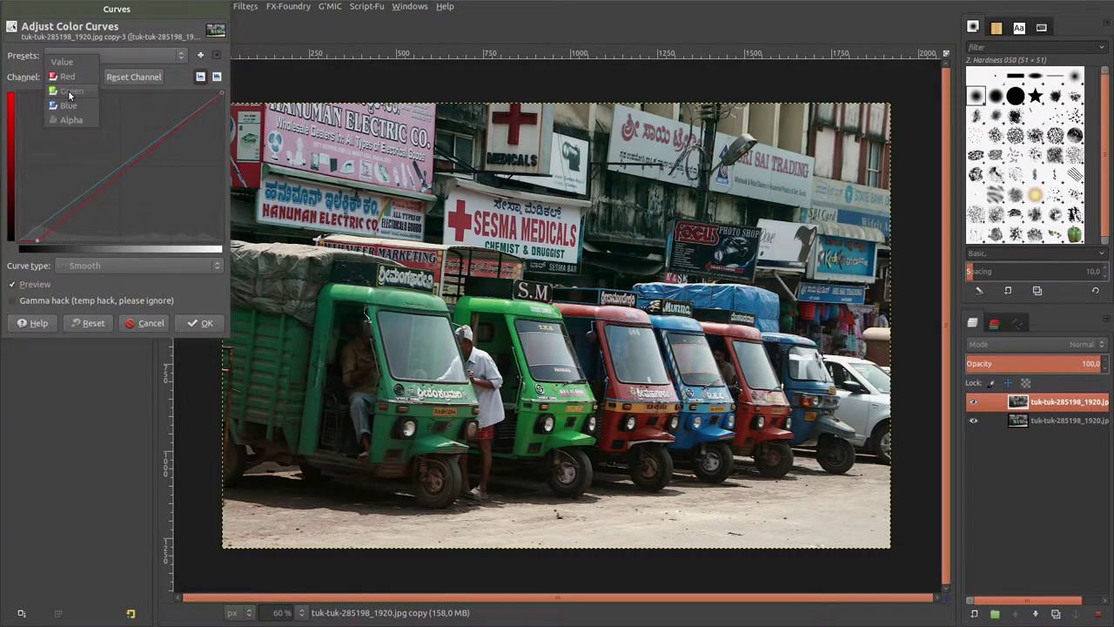
left_click(71, 92)
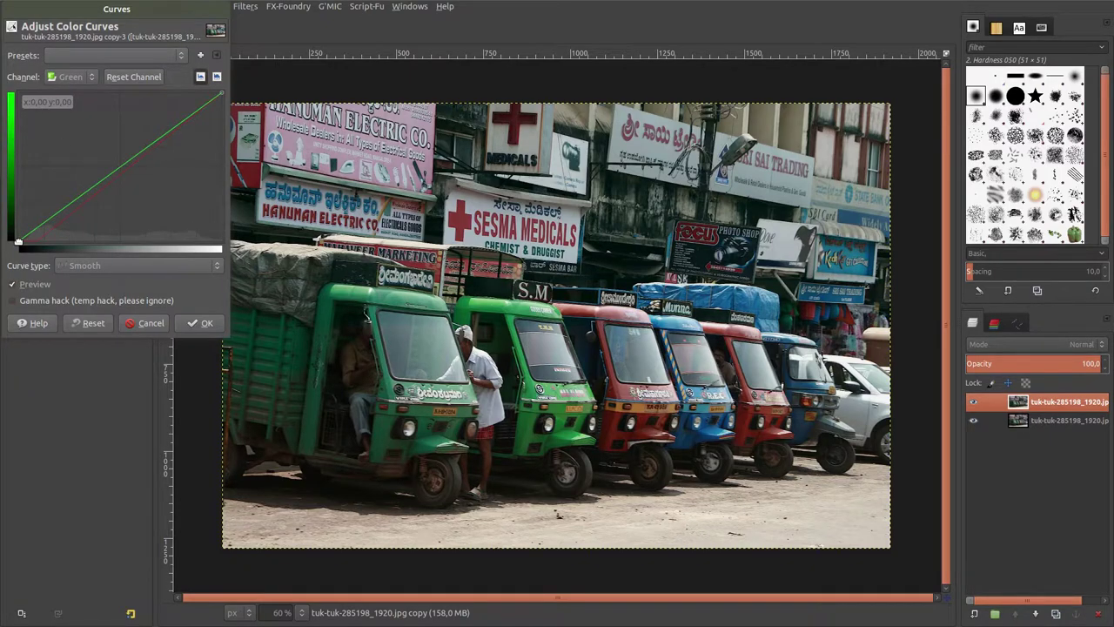
left_click_drag(18, 240, 38, 255)
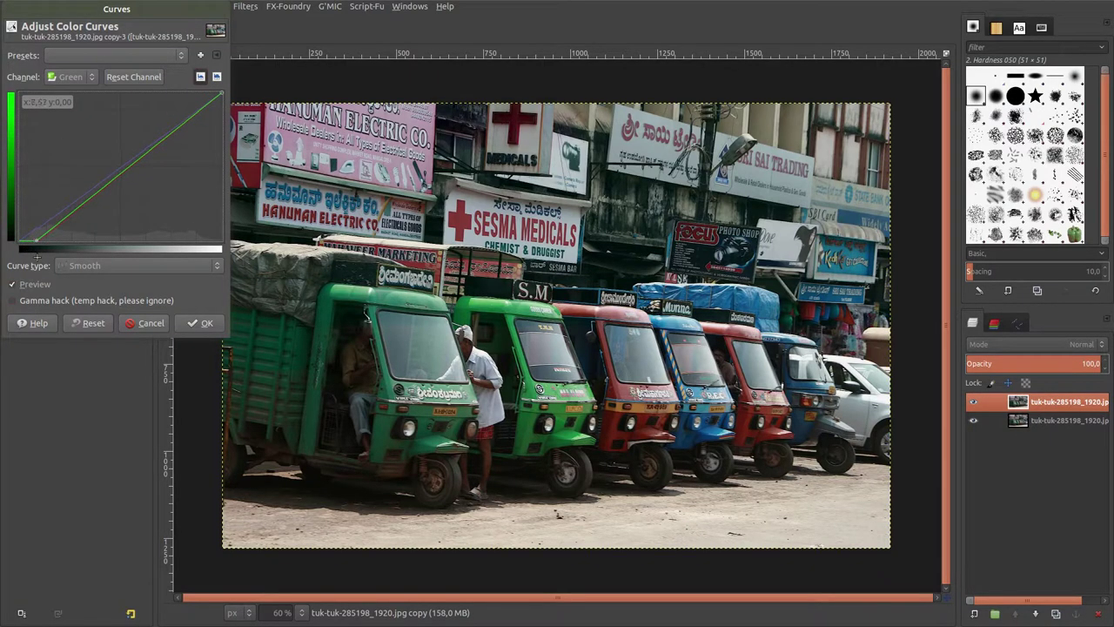
left_click(63, 81)
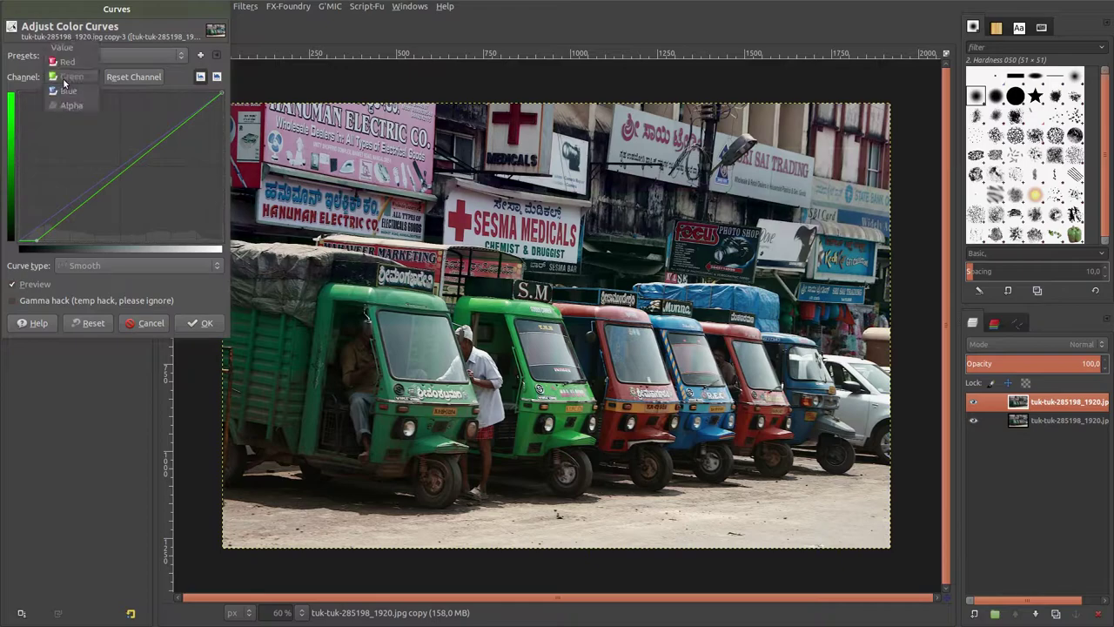
left_click(65, 91)
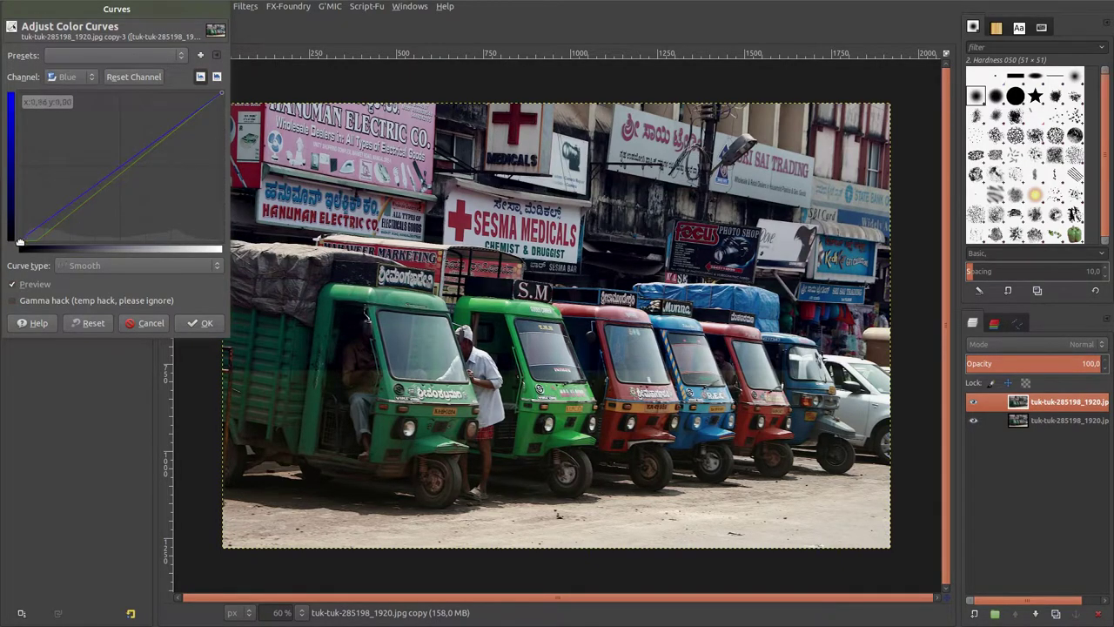
left_click_drag(19, 241, 37, 250)
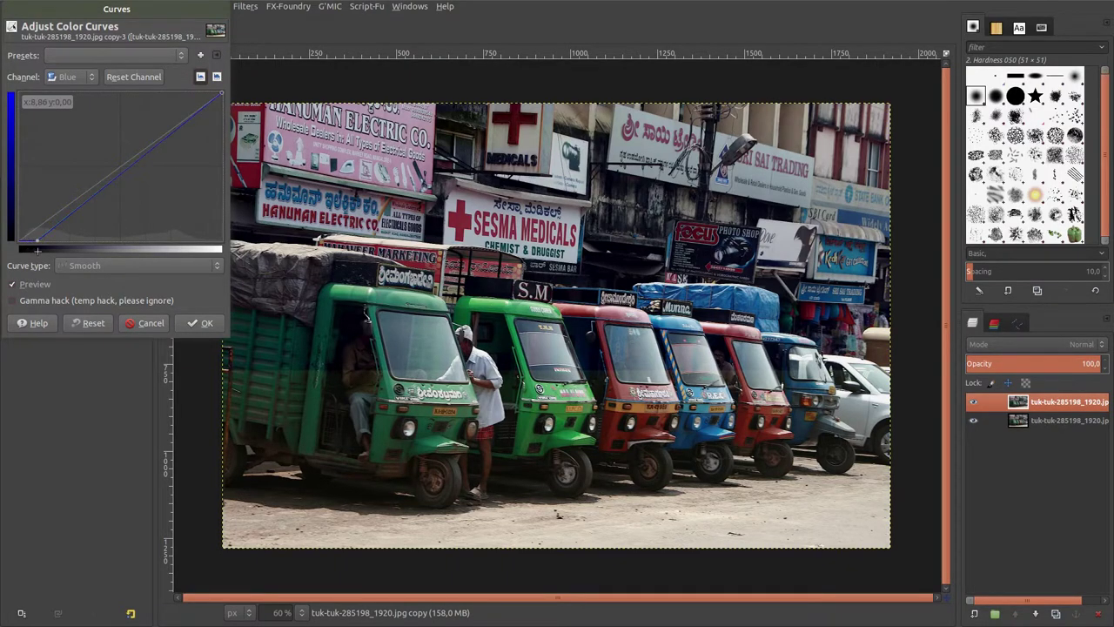
left_click(193, 325)
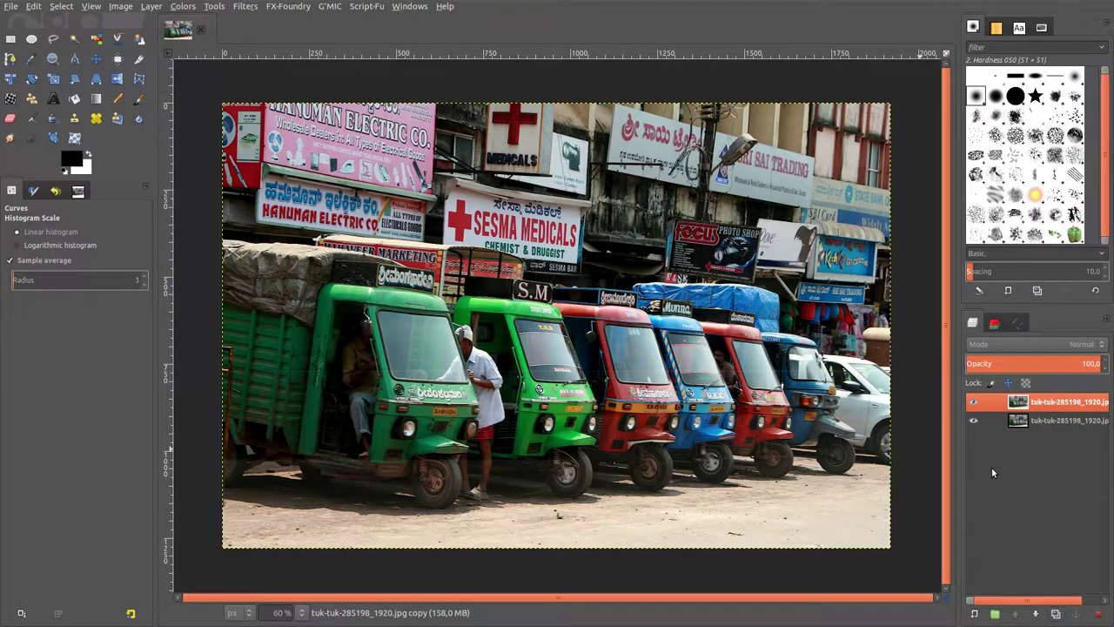
Duplicate the graded layer again and set the background colour to 808080 grey.
left_click(1056, 614)
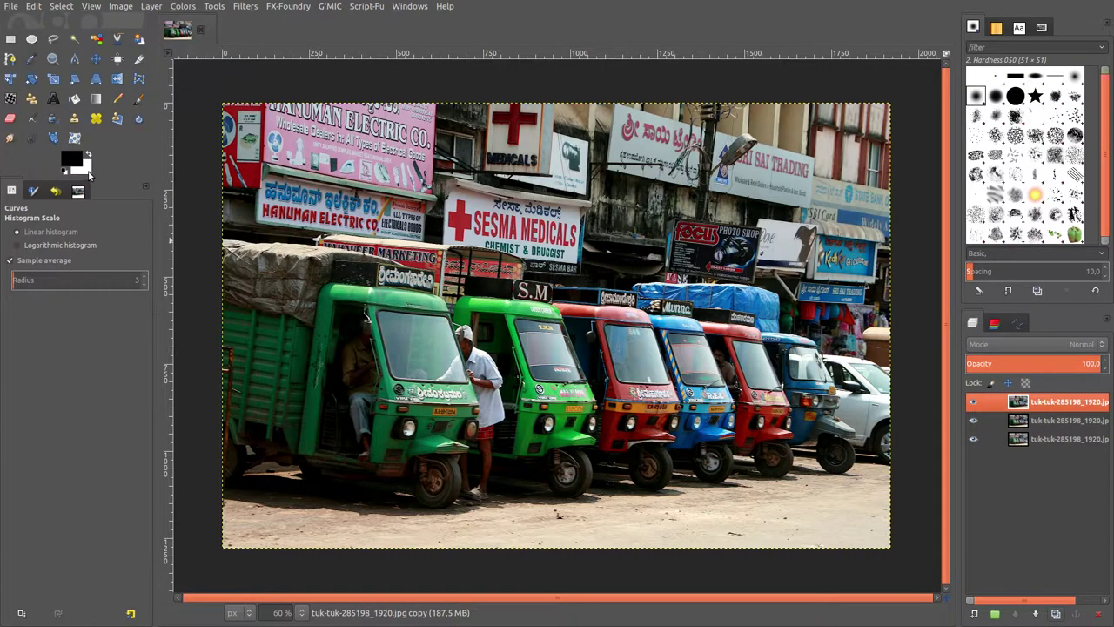
left_click(87, 174)
left_click(154, 157)
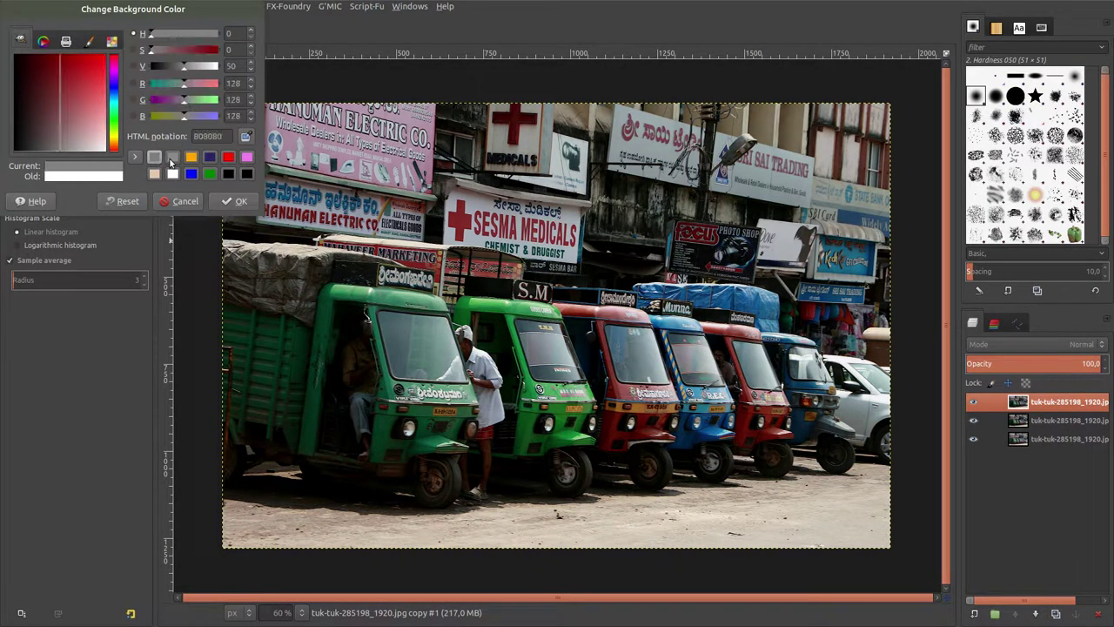
double_click(193, 137)
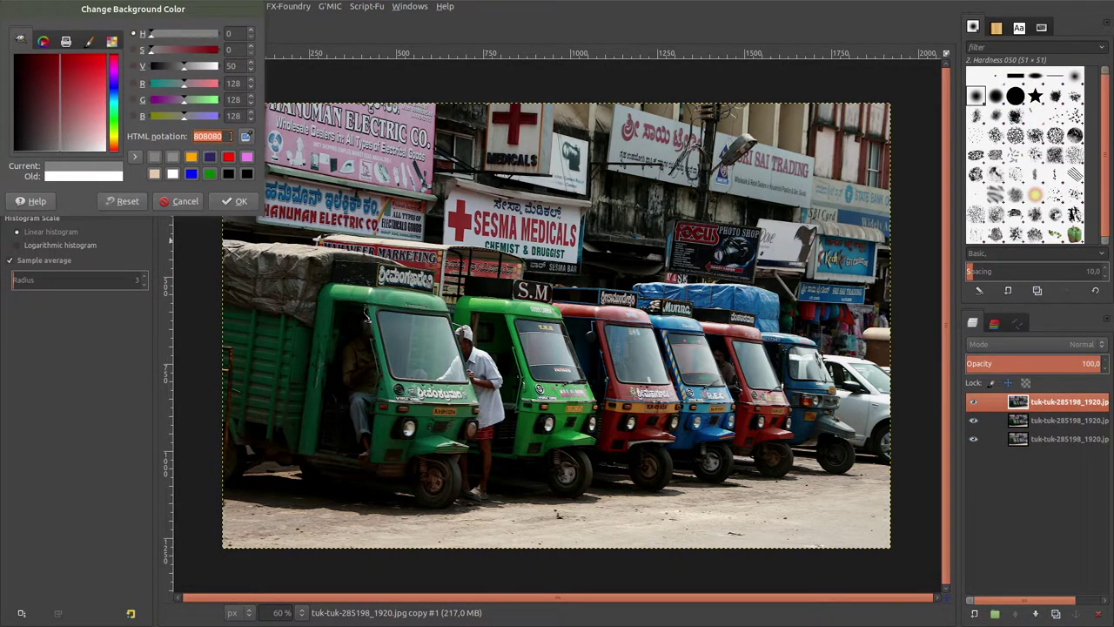
left_click(232, 201)
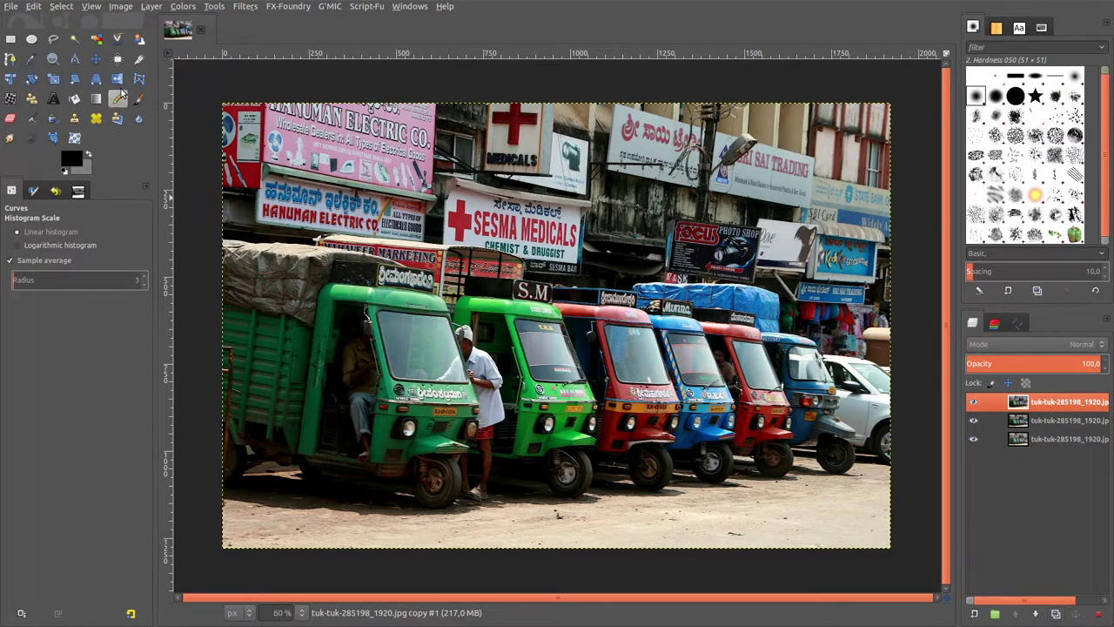
Gradient-map the top copy to greyscale and set its blend mode to Overlay.
right_click(523, 232)
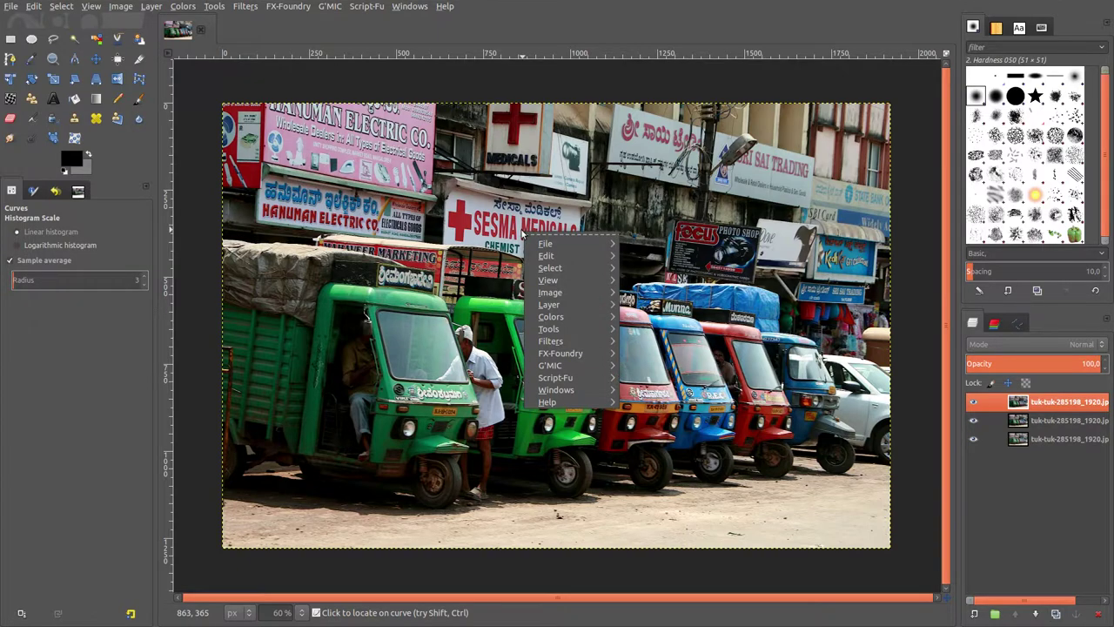
mouse_move(551, 317)
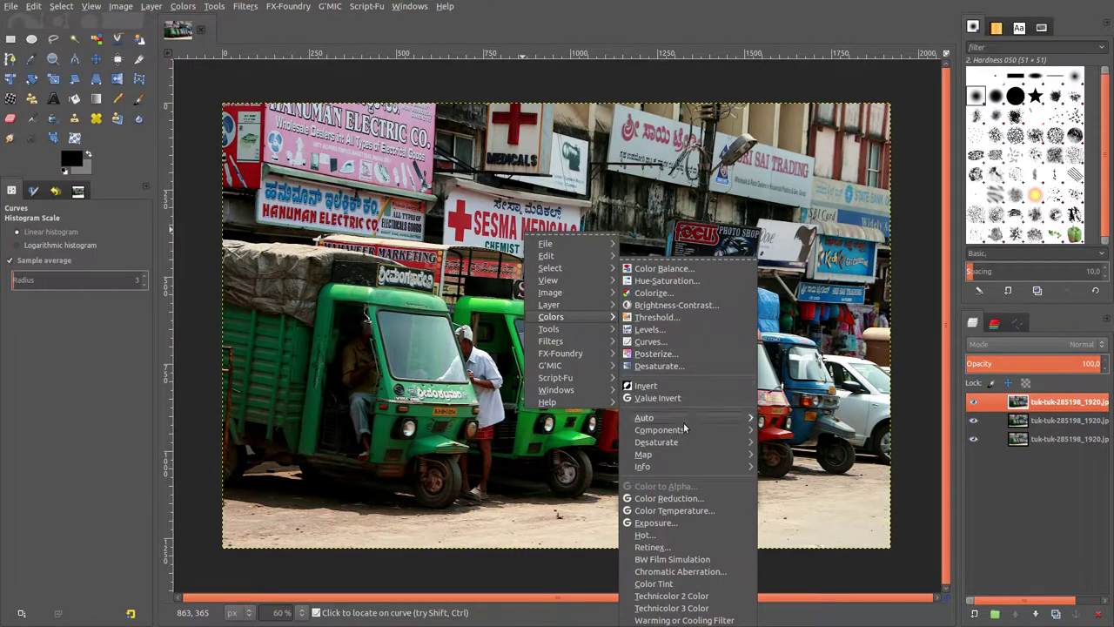
mouse_move(661, 454)
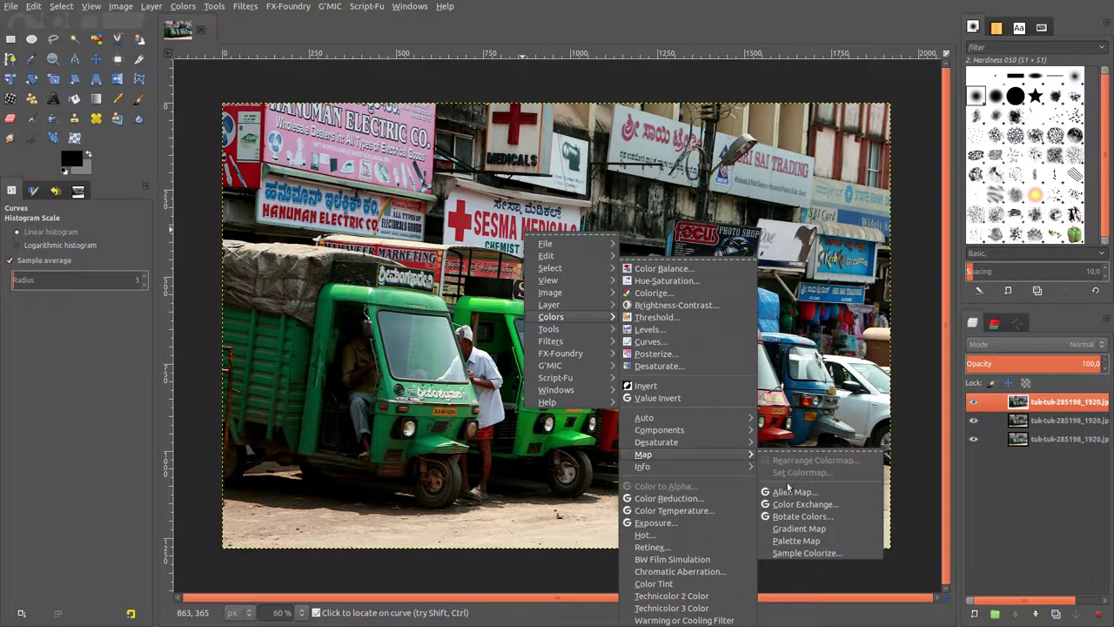
left_click(801, 529)
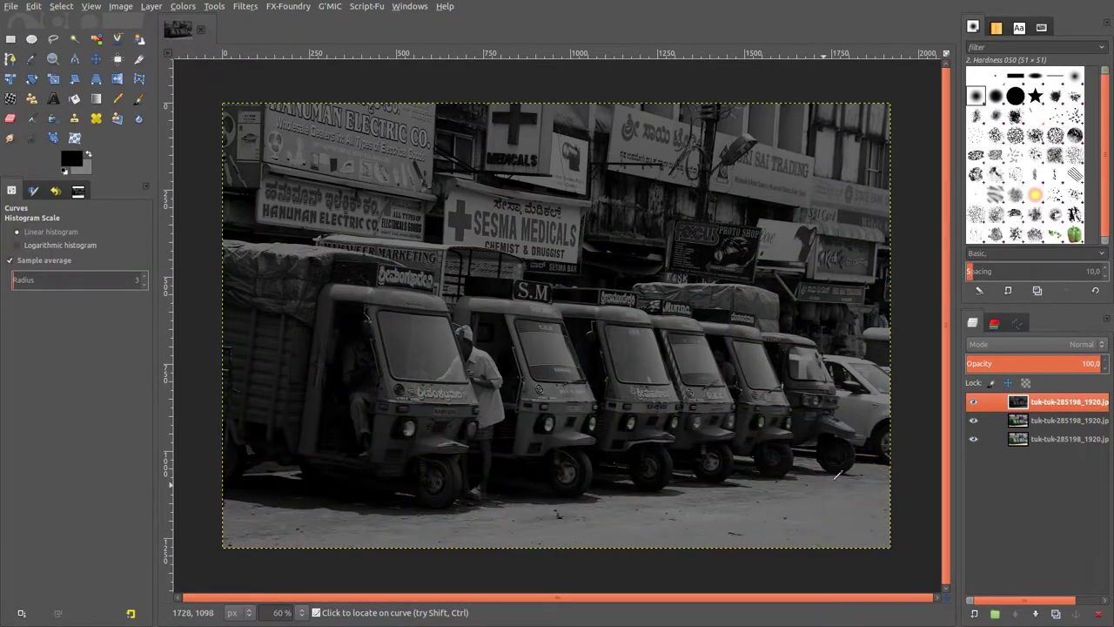
left_click(1064, 346)
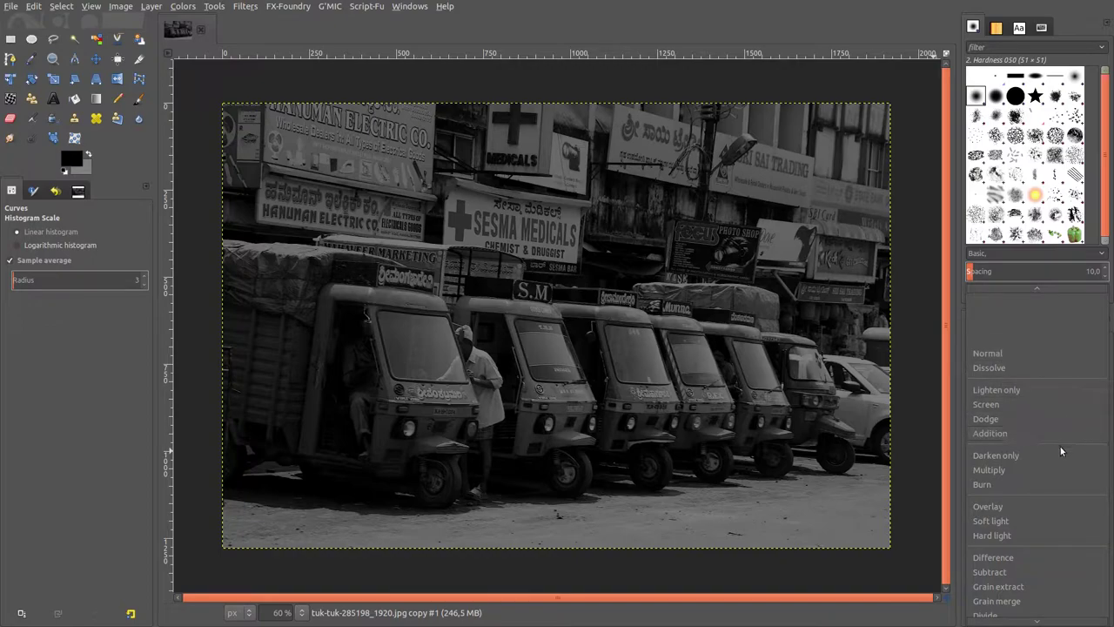
left_click(1061, 505)
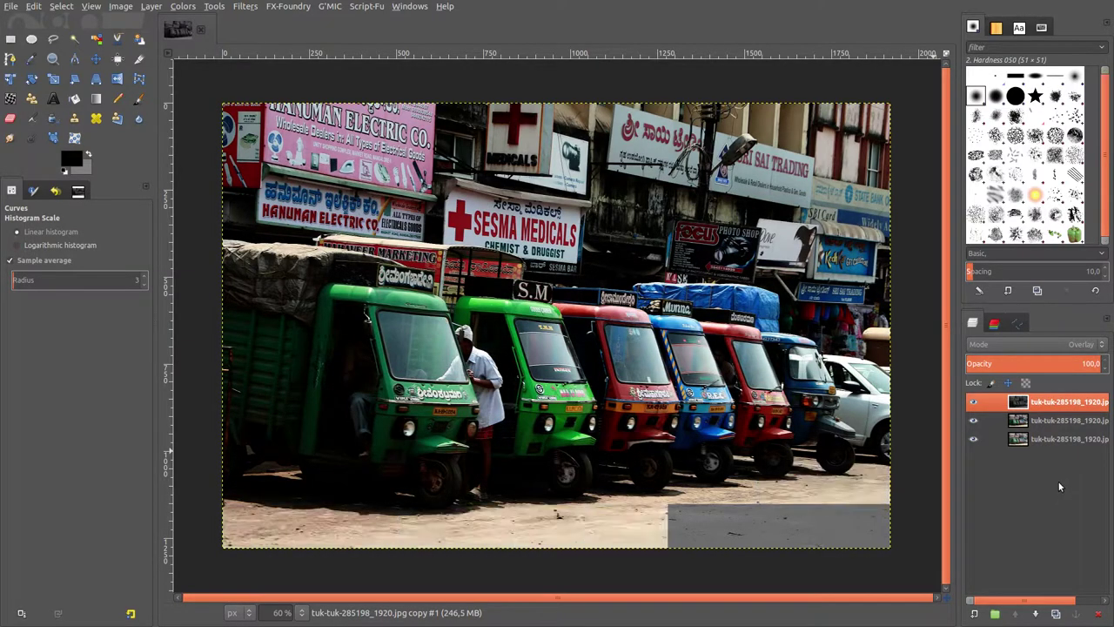
Merge the Overlay greyscale layer down into the graded copy.
right_click(1022, 400)
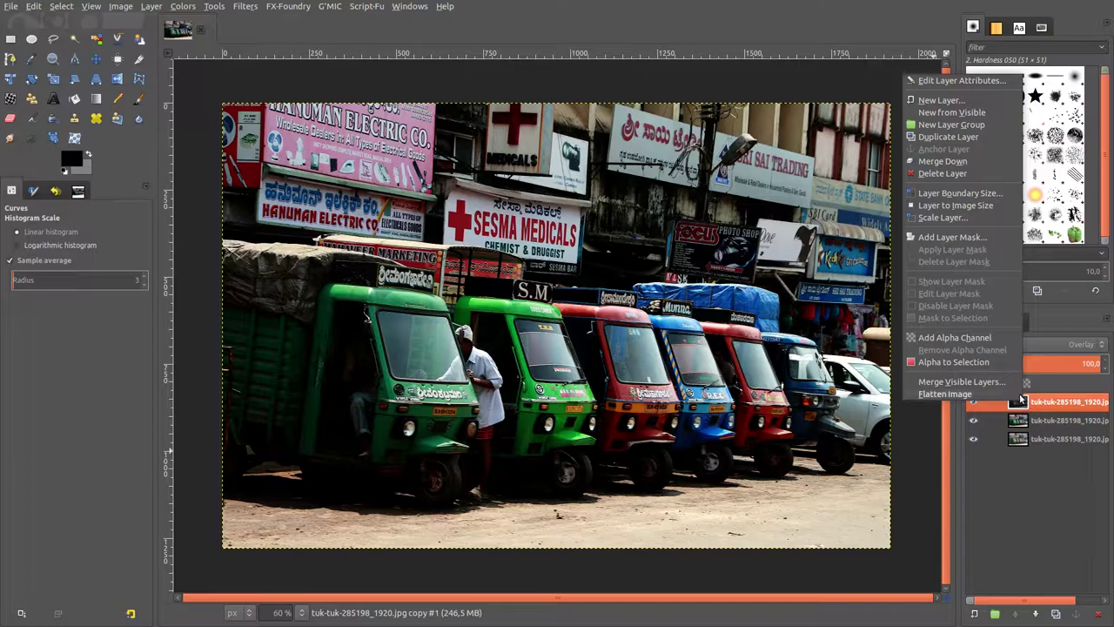
left_click(954, 167)
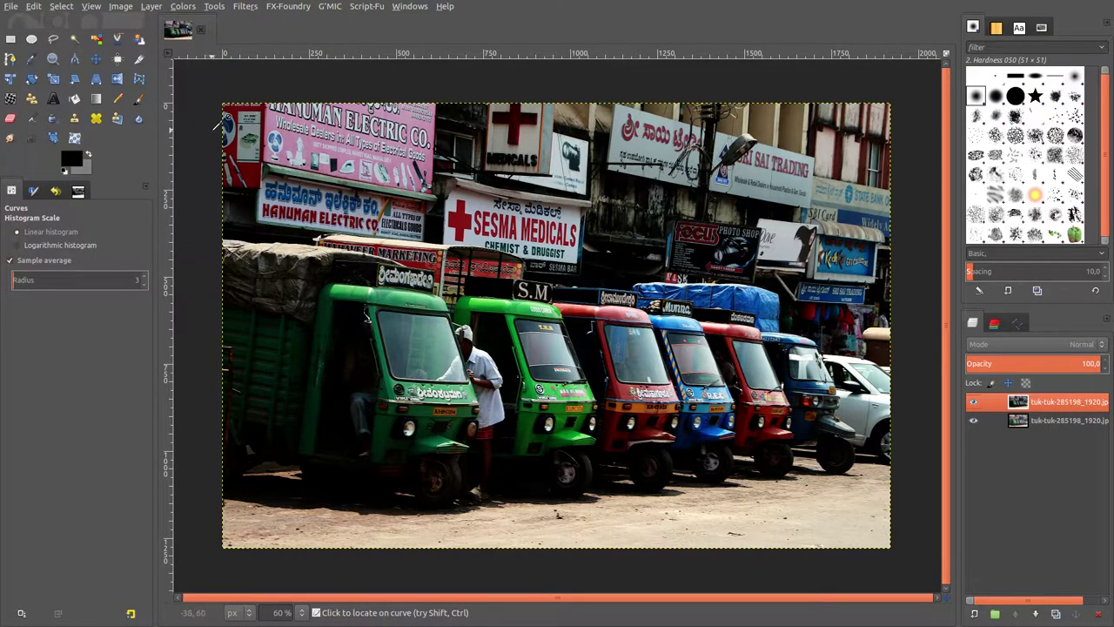
In a new Curves dialog, bow the Value curve upward to brighten midtones.
left_click(181, 7)
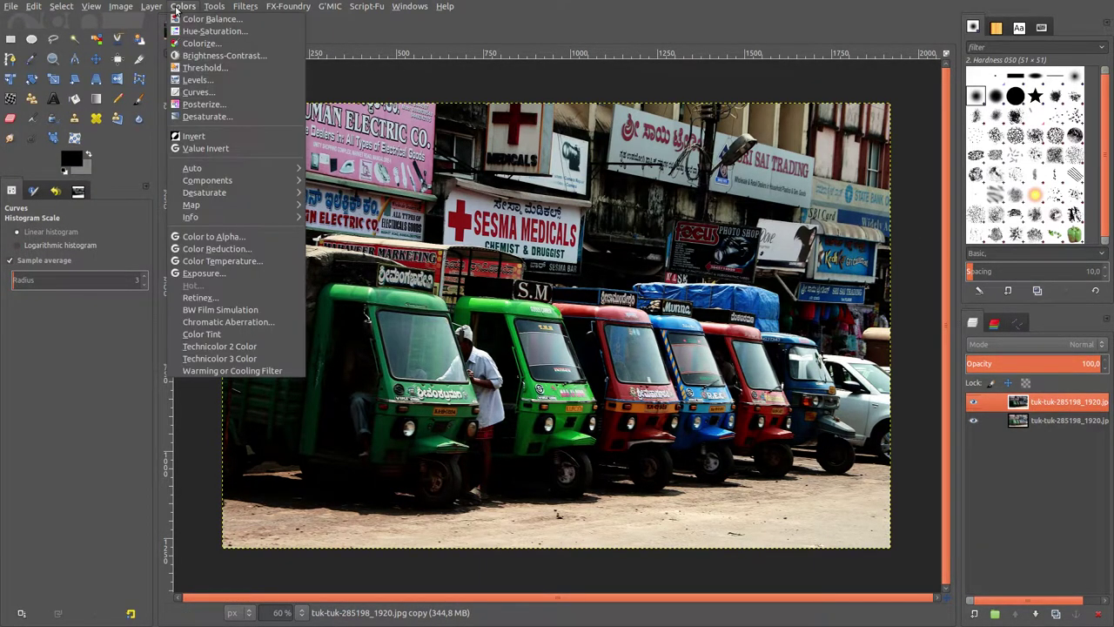
left_click(196, 92)
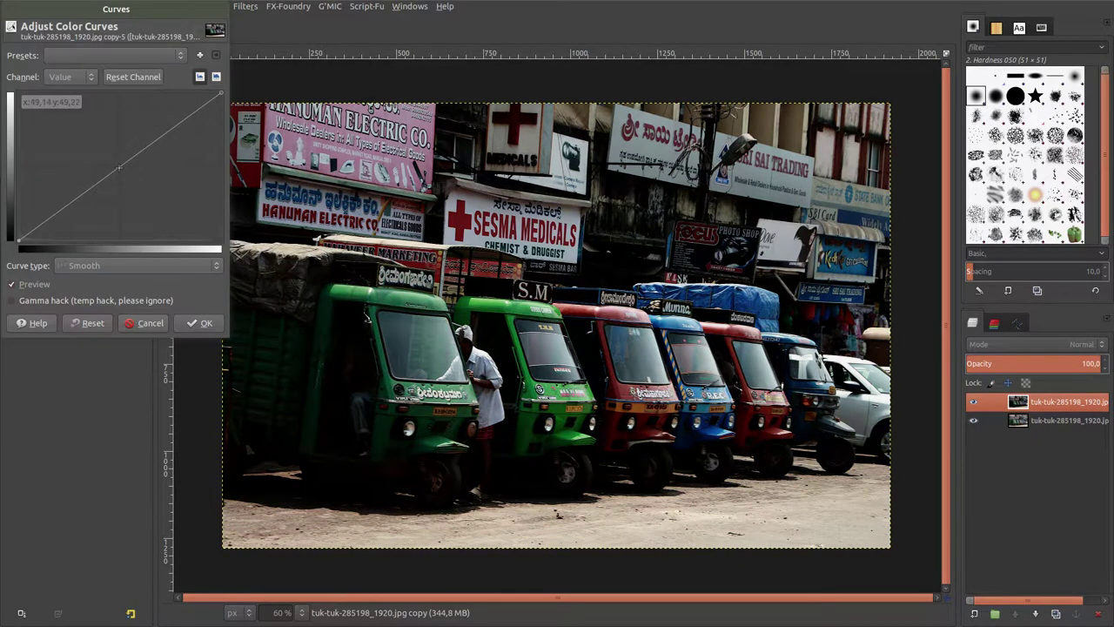
left_click_drag(119, 167, 104, 156)
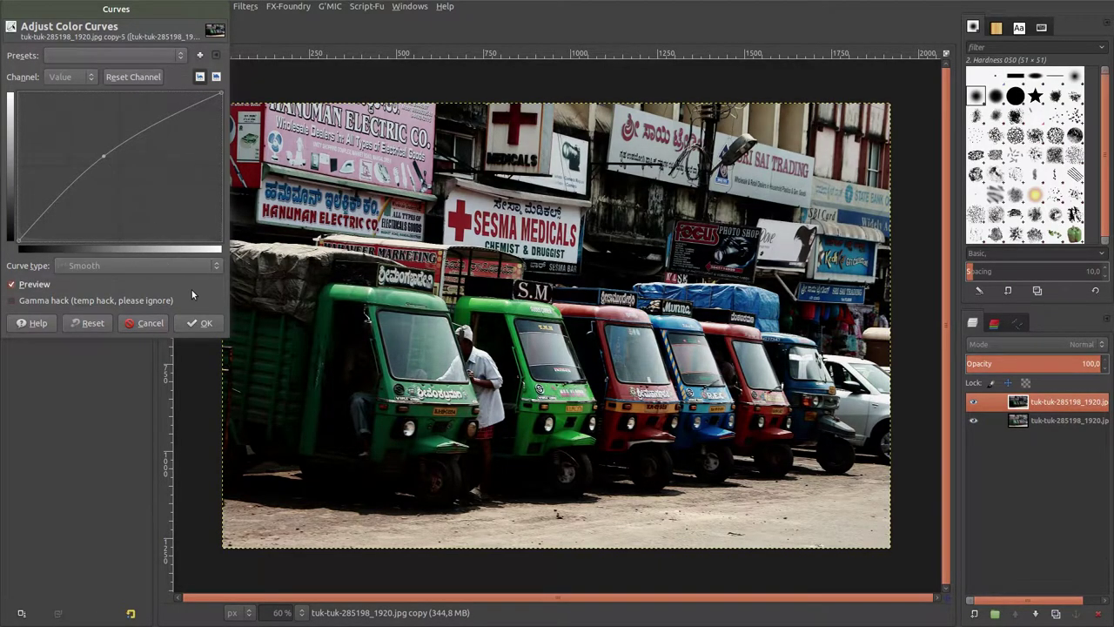
Apply the brightening Value curve, then lower the Red highlight end in a new Curves pass.
left_click(198, 323)
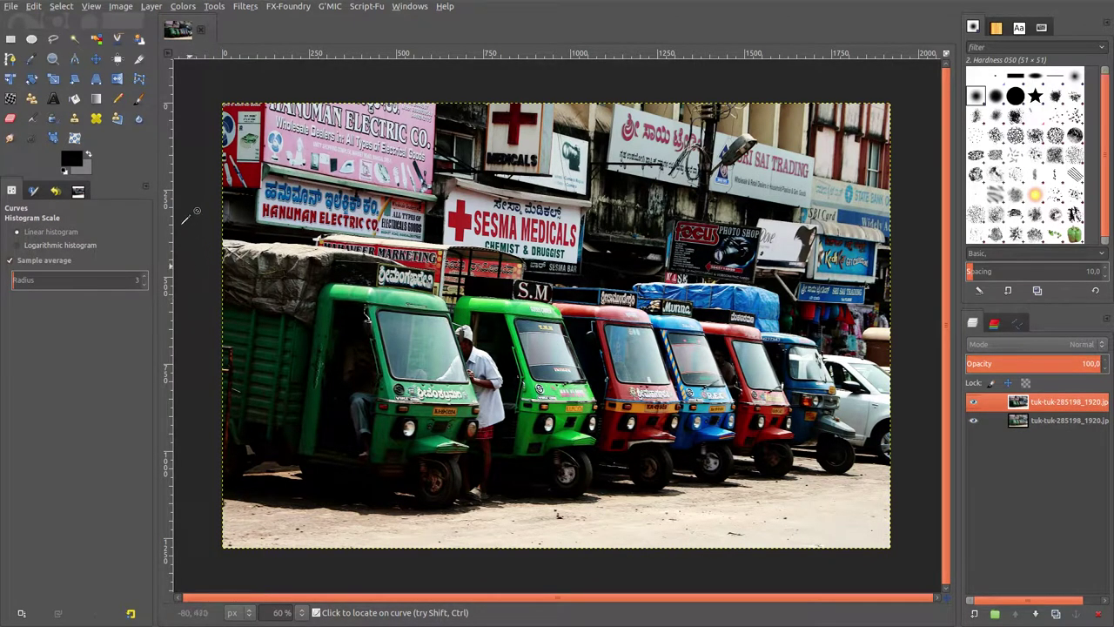
left_click(182, 6)
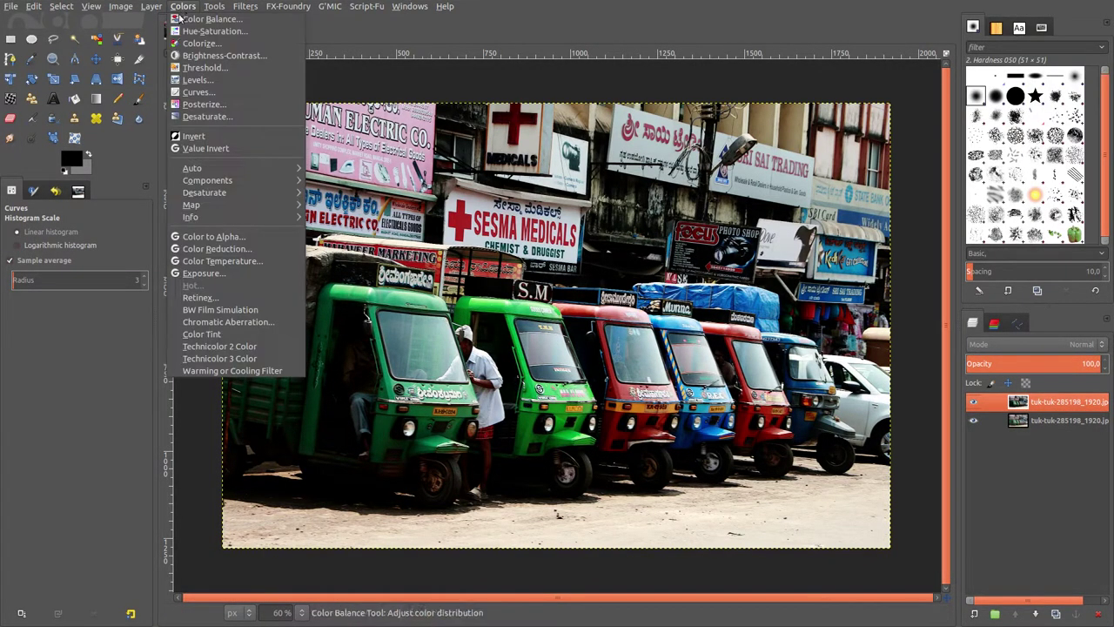
left_click(192, 91)
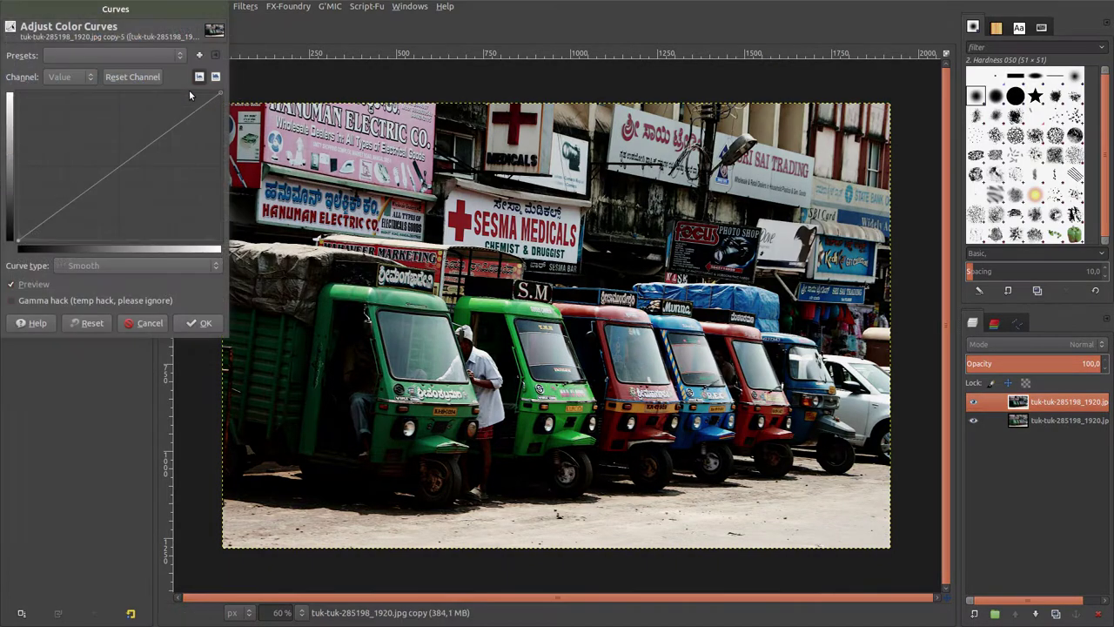
left_click(75, 78)
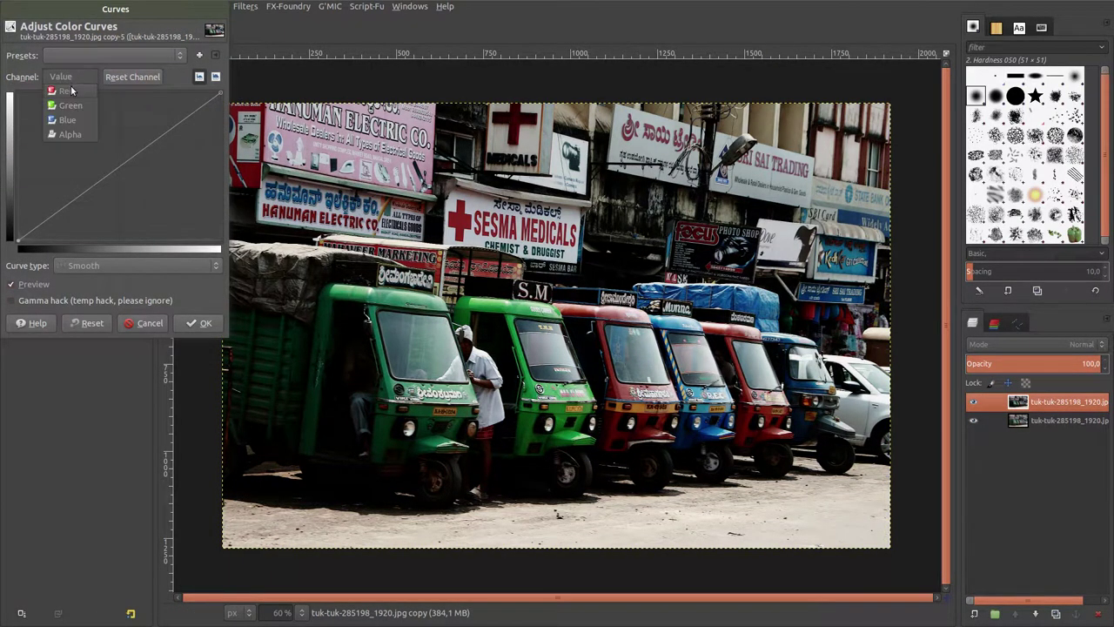
left_click(73, 91)
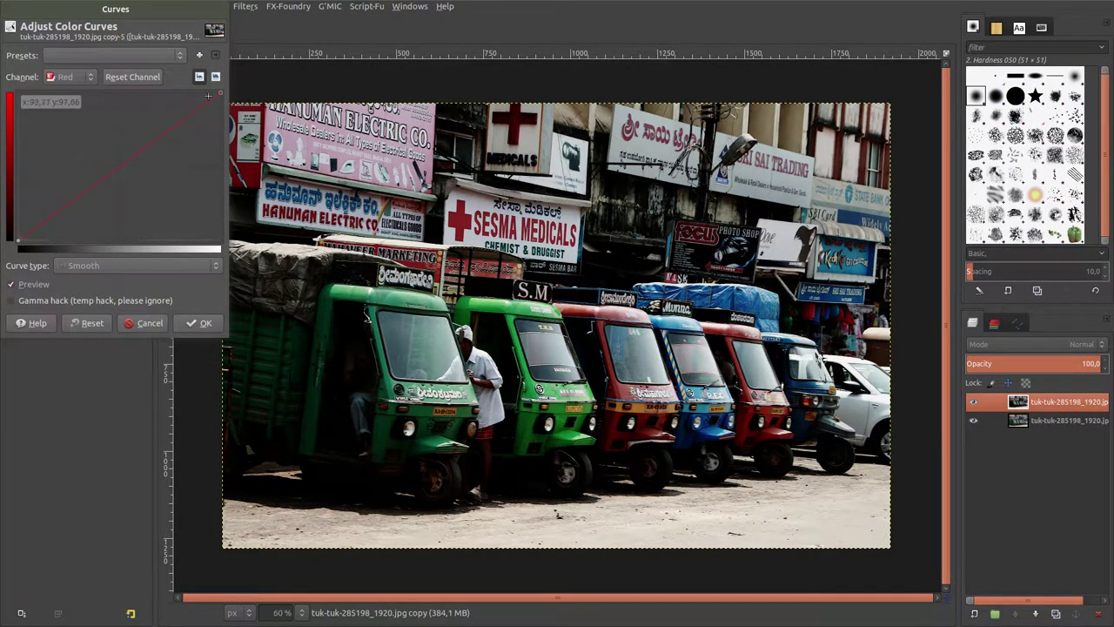
left_click_drag(220, 96, 222, 103)
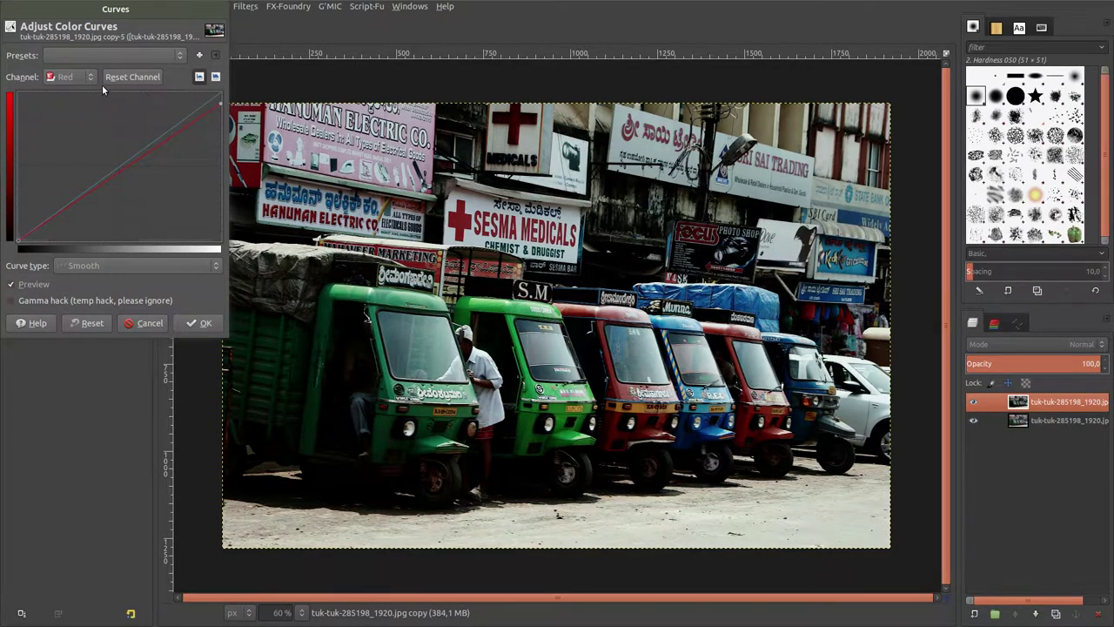
Lift Green shadows, raise Blue shadows and lower Blue highlights, then apply the curves.
left_click(74, 80)
left_click(75, 93)
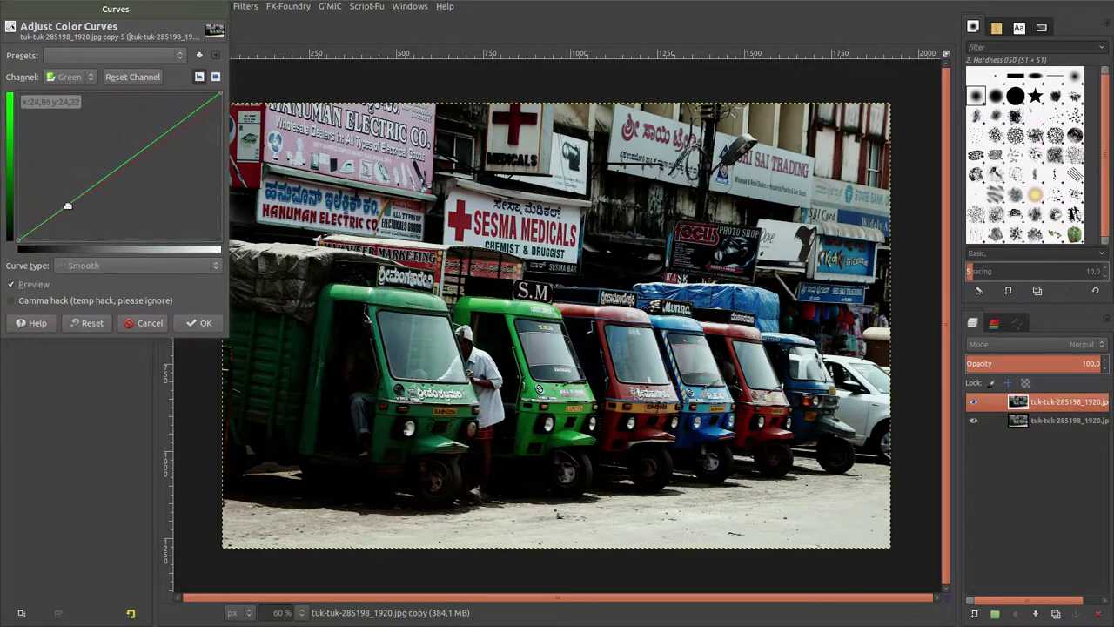
left_click_drag(68, 206, 55, 193)
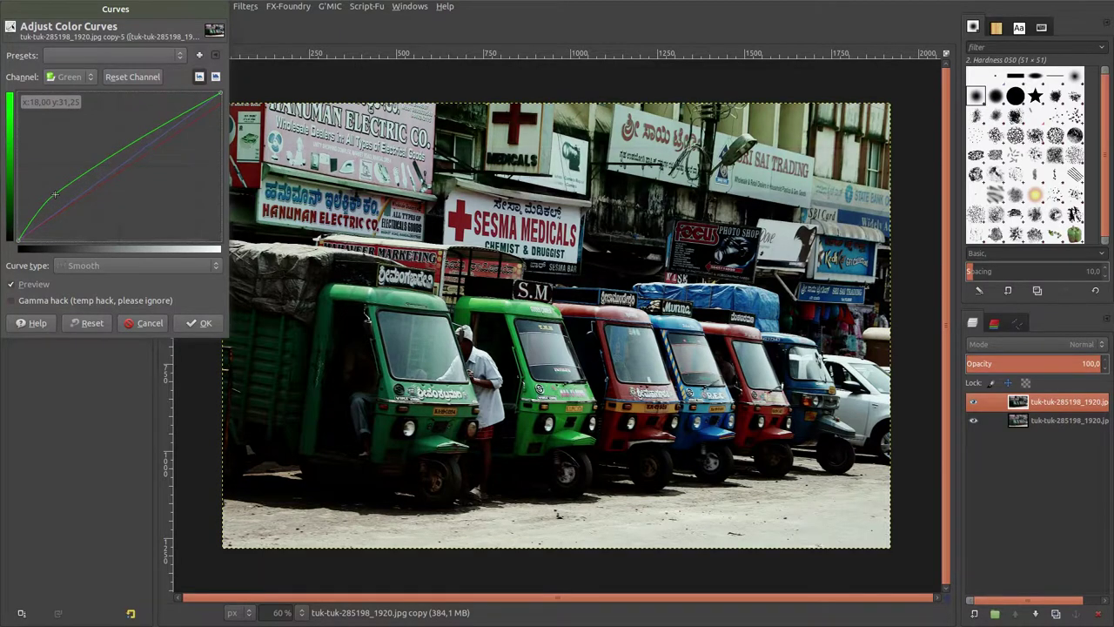
left_click(67, 78)
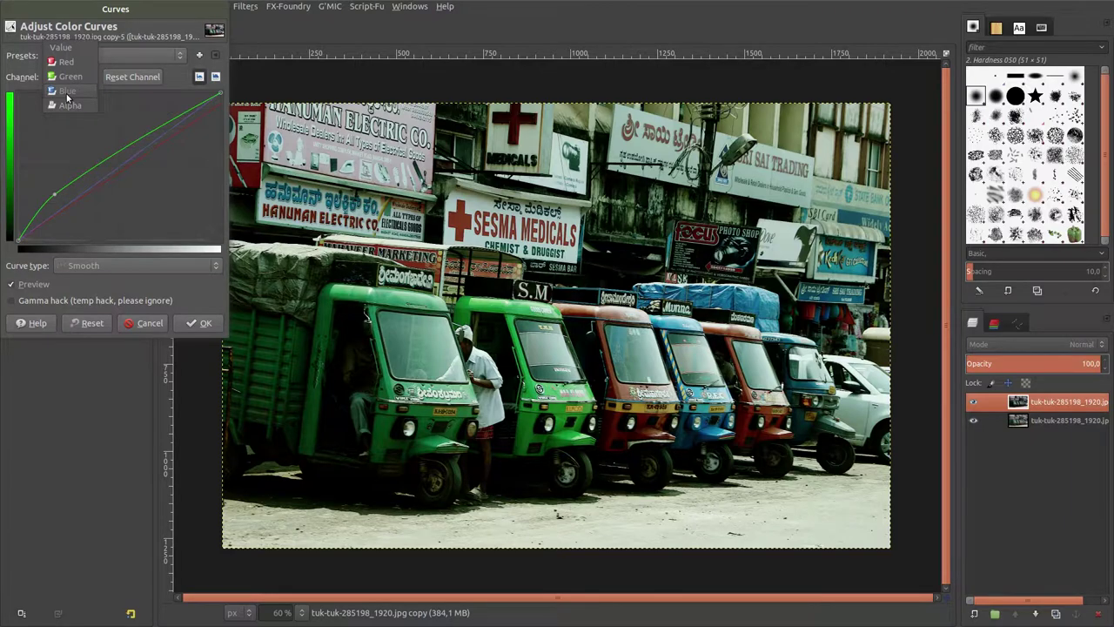
left_click(67, 91)
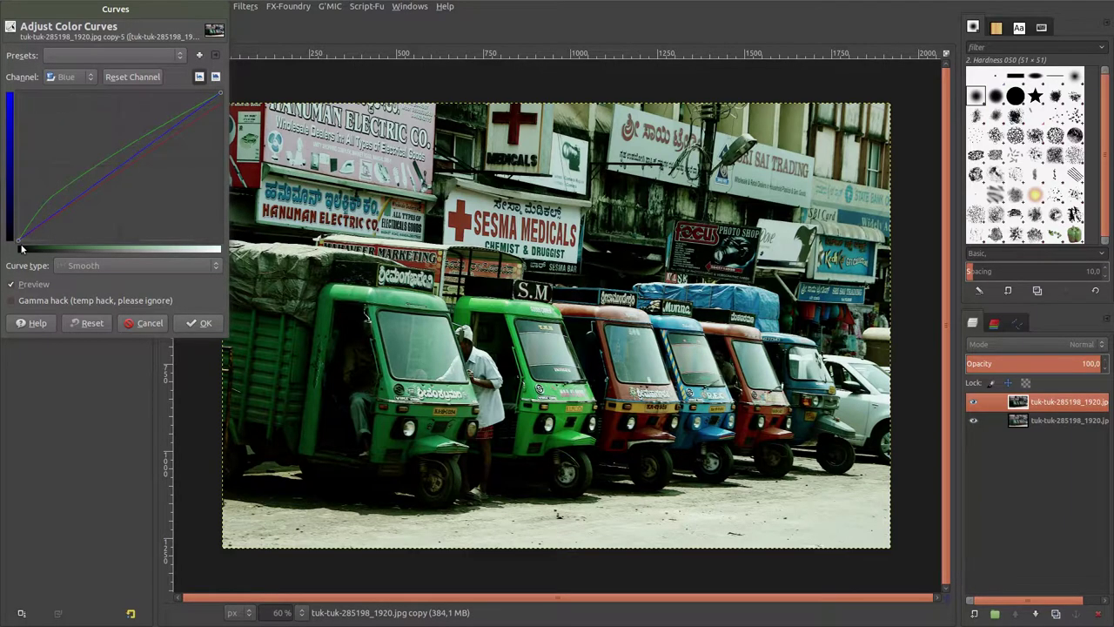
left_click_drag(19, 241, 16, 206)
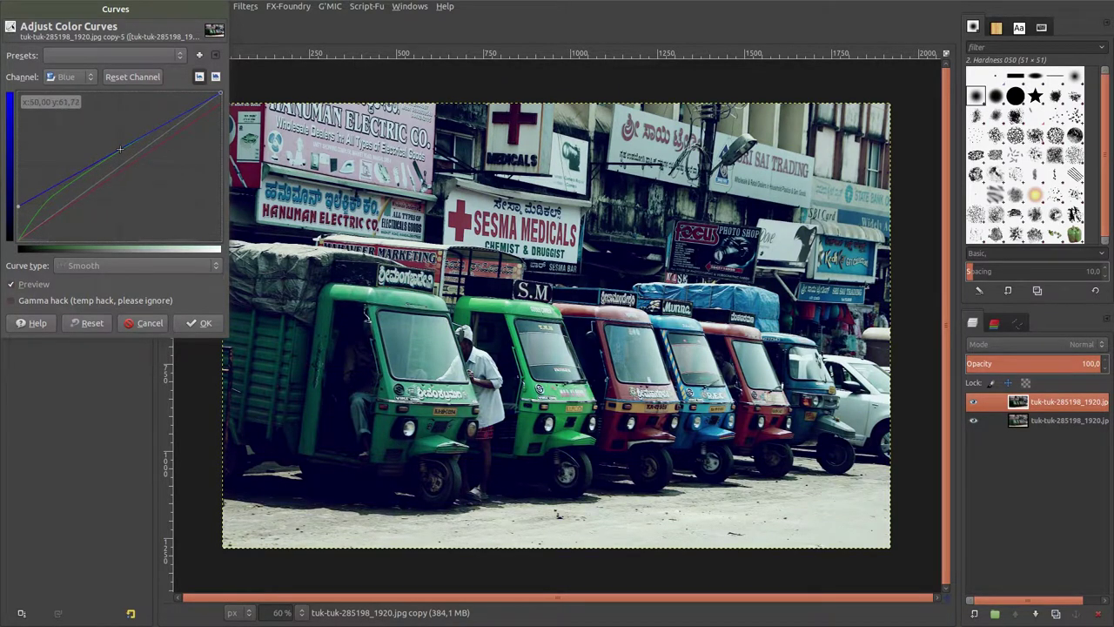
left_click_drag(119, 150, 121, 166)
left_click_drag(215, 100, 242, 127)
left_click(199, 323)
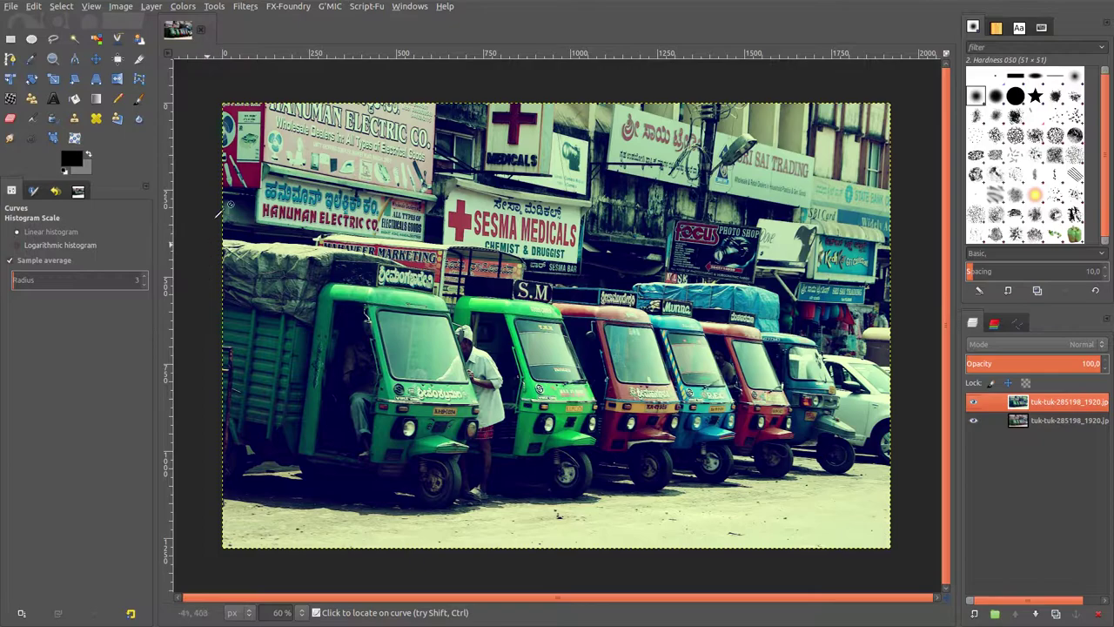
Apply an S-shaped Value curve with the shadow point lowered and highlight point raised.
left_click(183, 7)
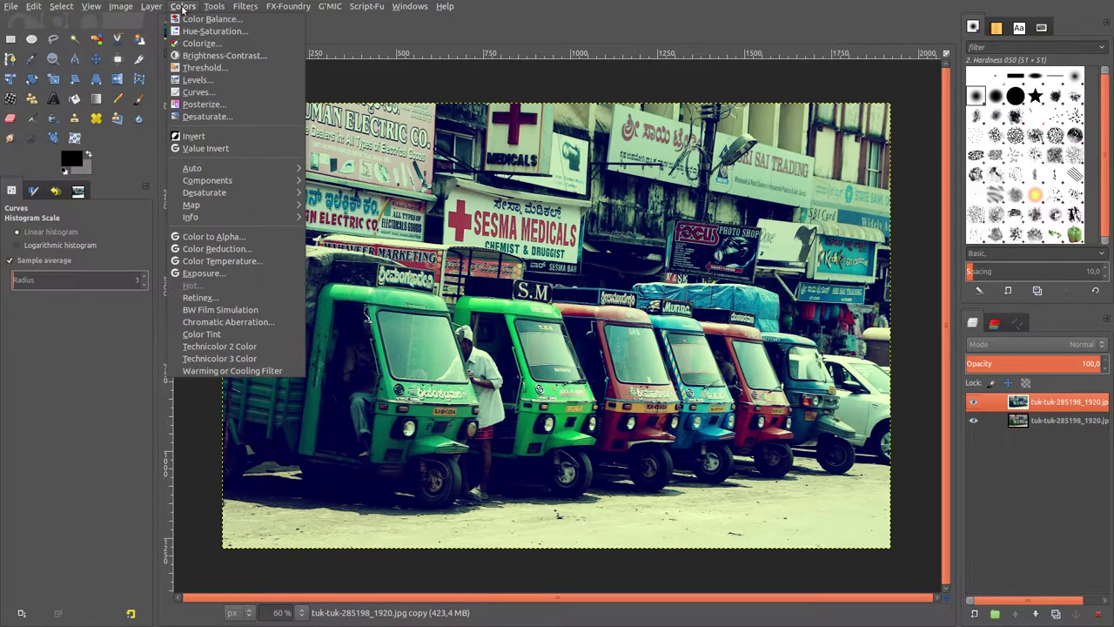
left_click(198, 91)
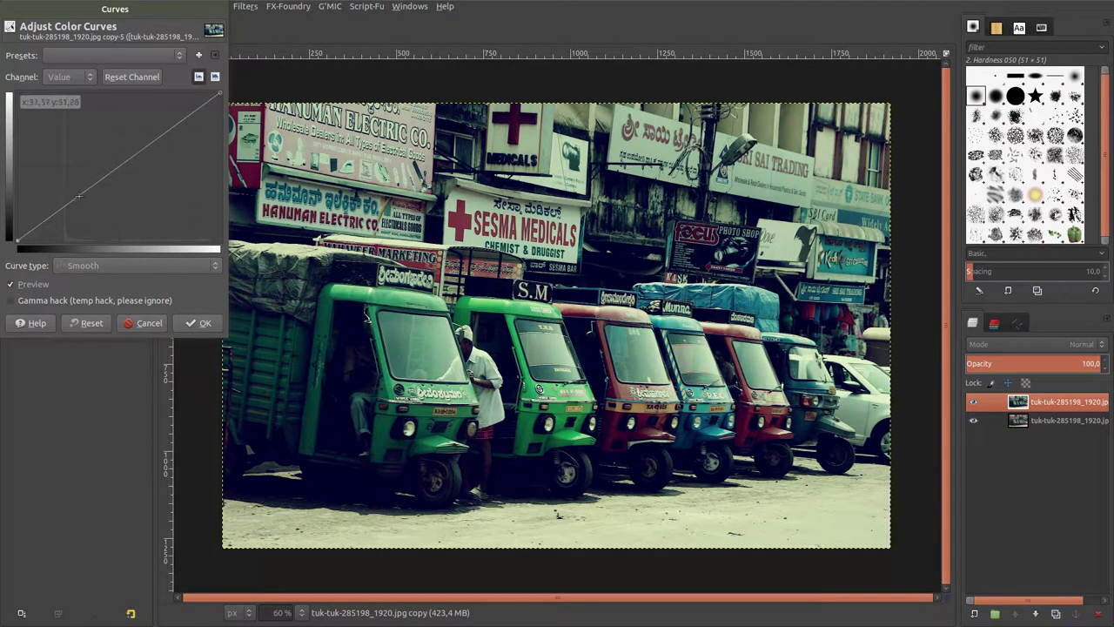
left_click(68, 205)
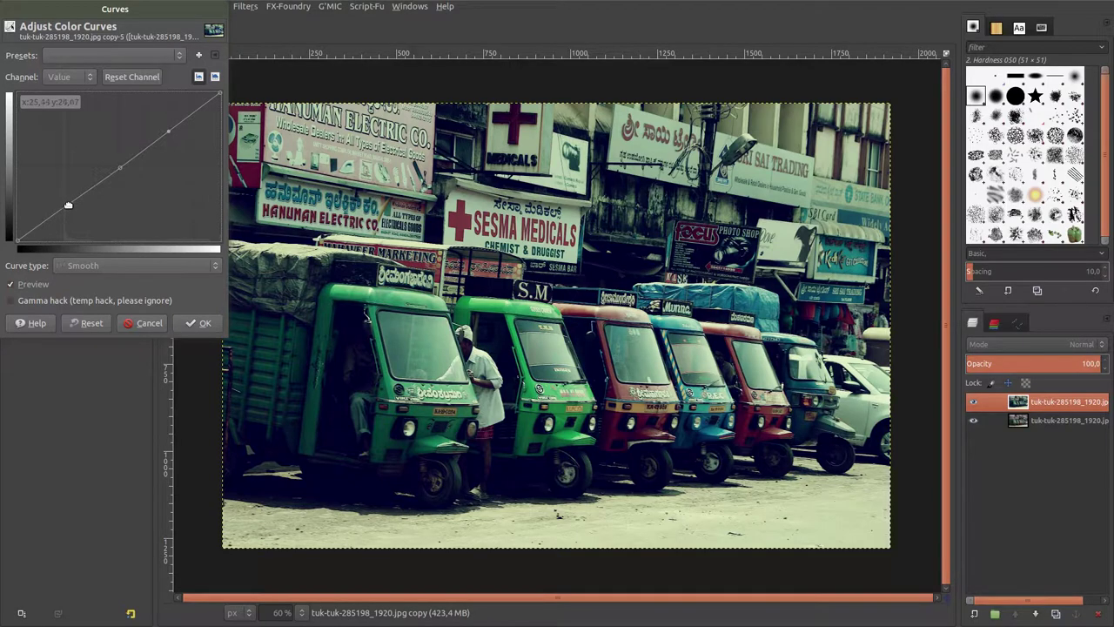
left_click_drag(68, 205, 68, 214)
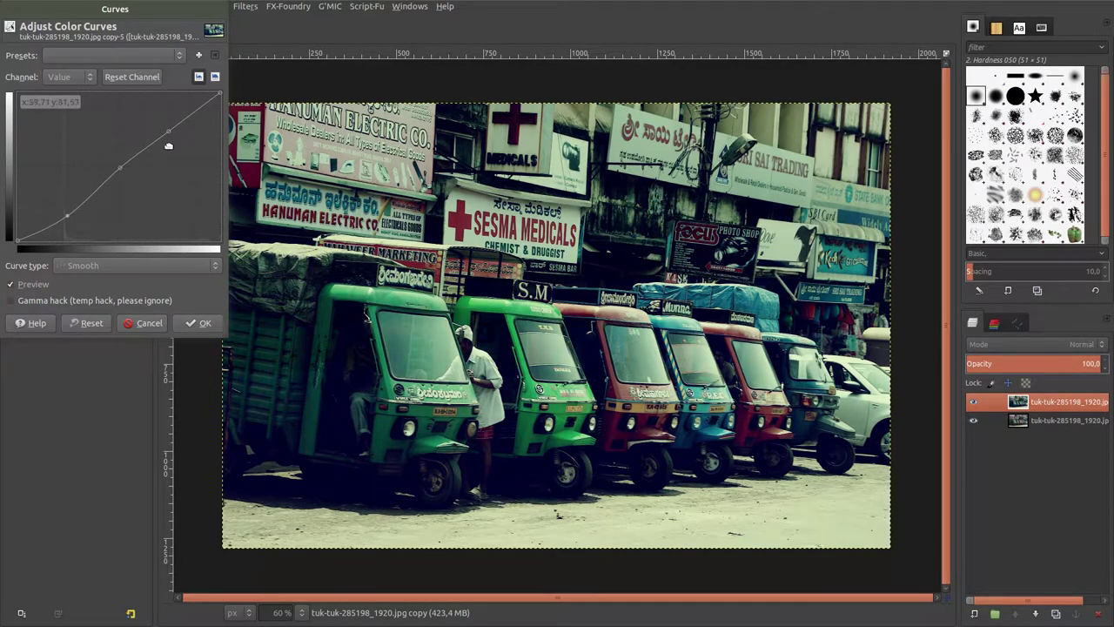
left_click_drag(168, 132, 168, 114)
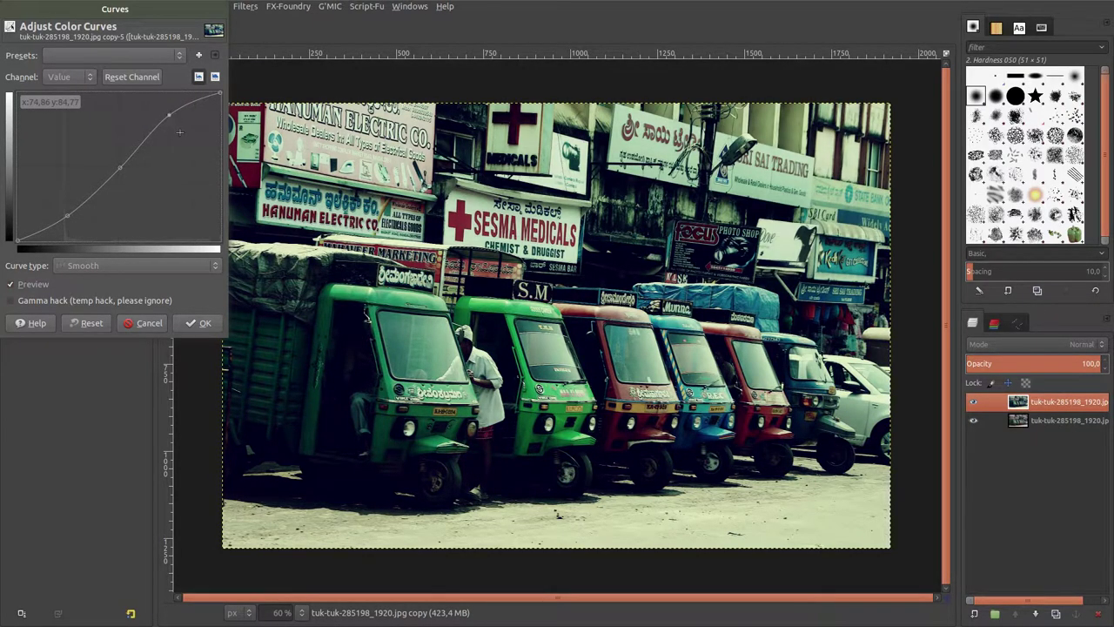
left_click(196, 323)
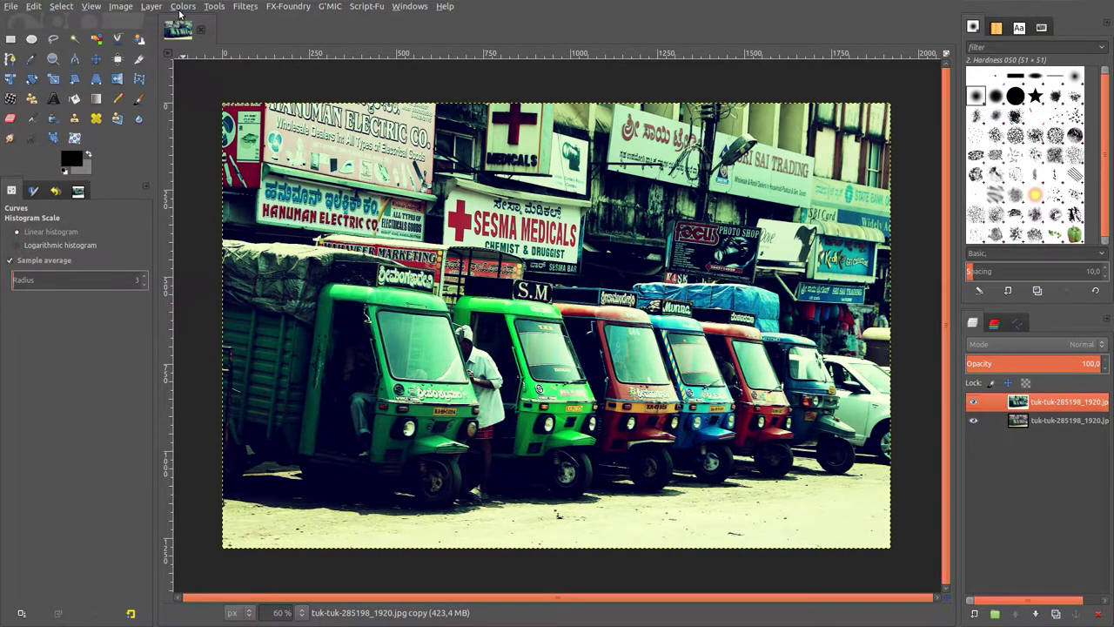
Set Master saturation to -22 in Hue-Saturation and apply it.
left_click(182, 7)
left_click(209, 31)
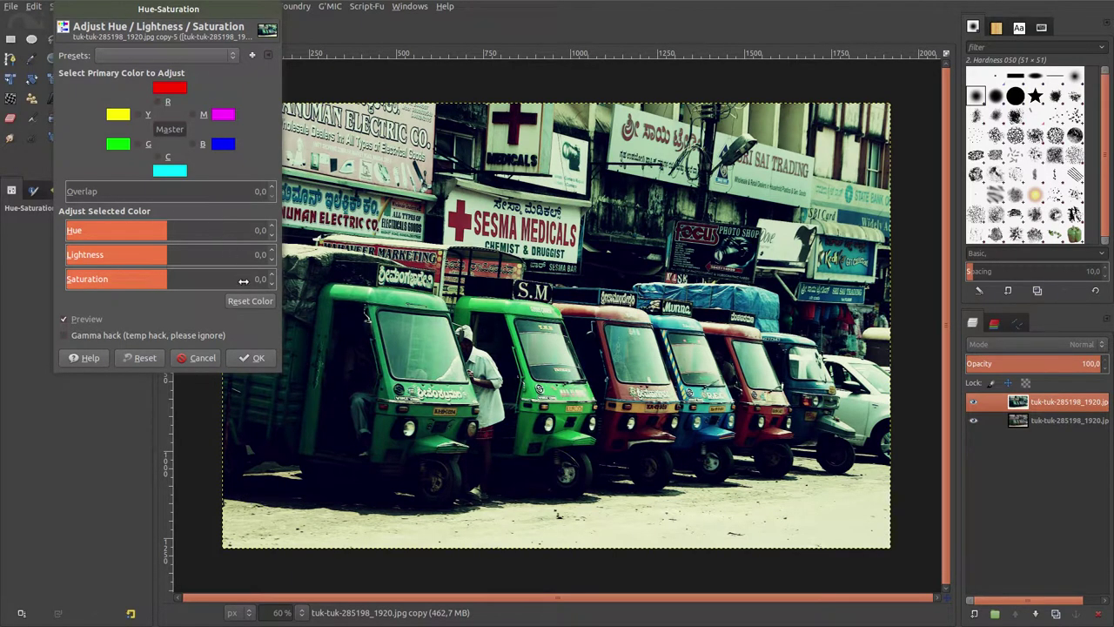
key("BackSpace")
type("-22")
left_click(252, 358)
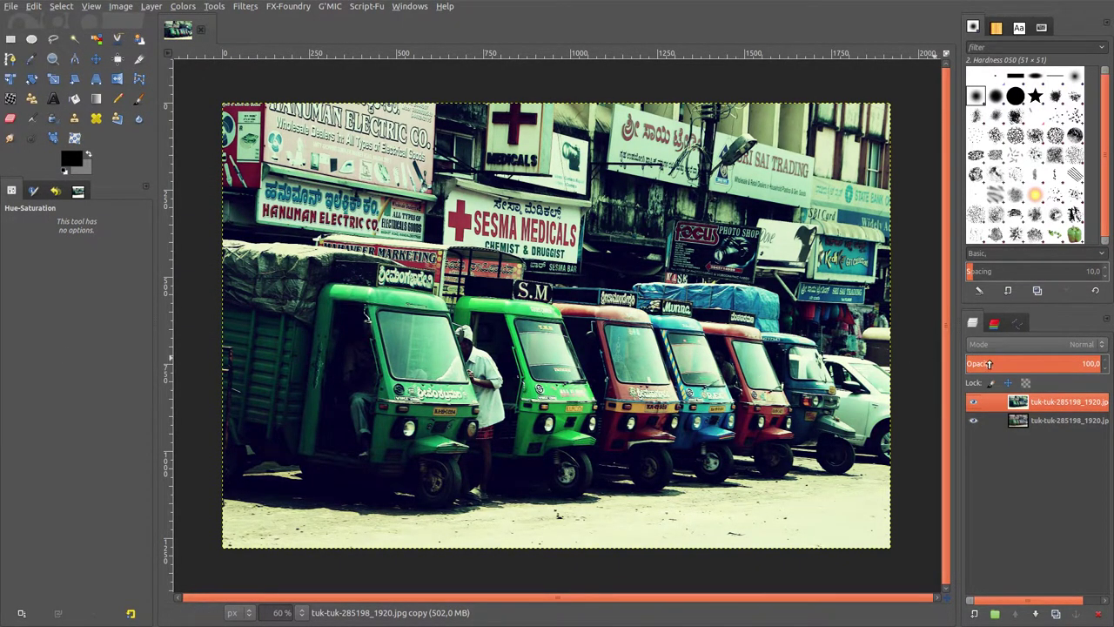
Toggle the graded top layer's visibility on and off to compare before and after.
left_click(973, 401)
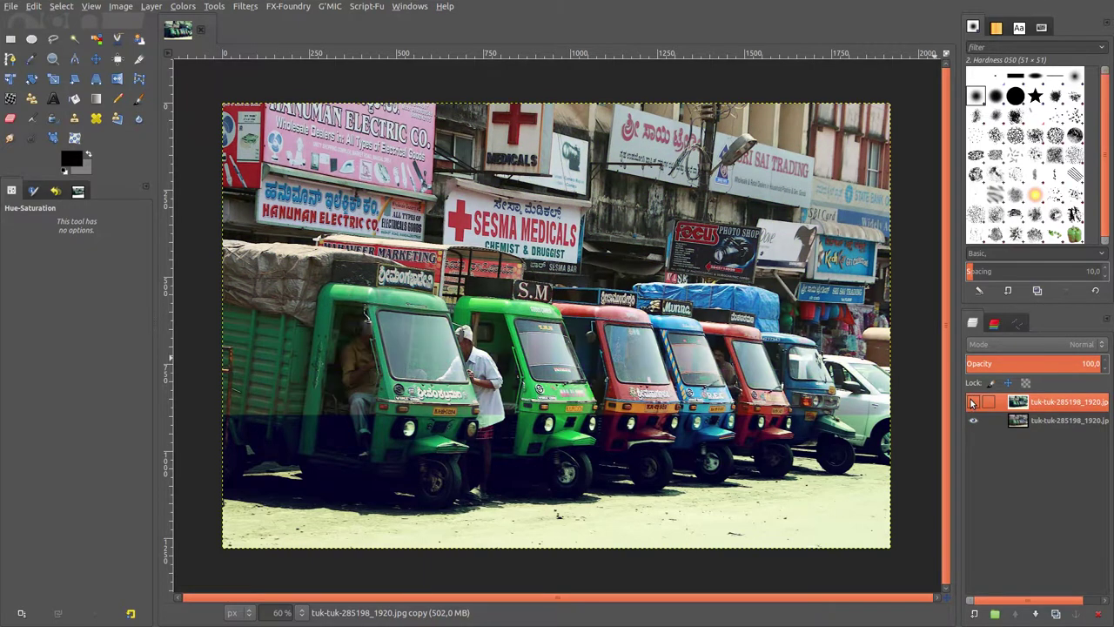
left_click(973, 402)
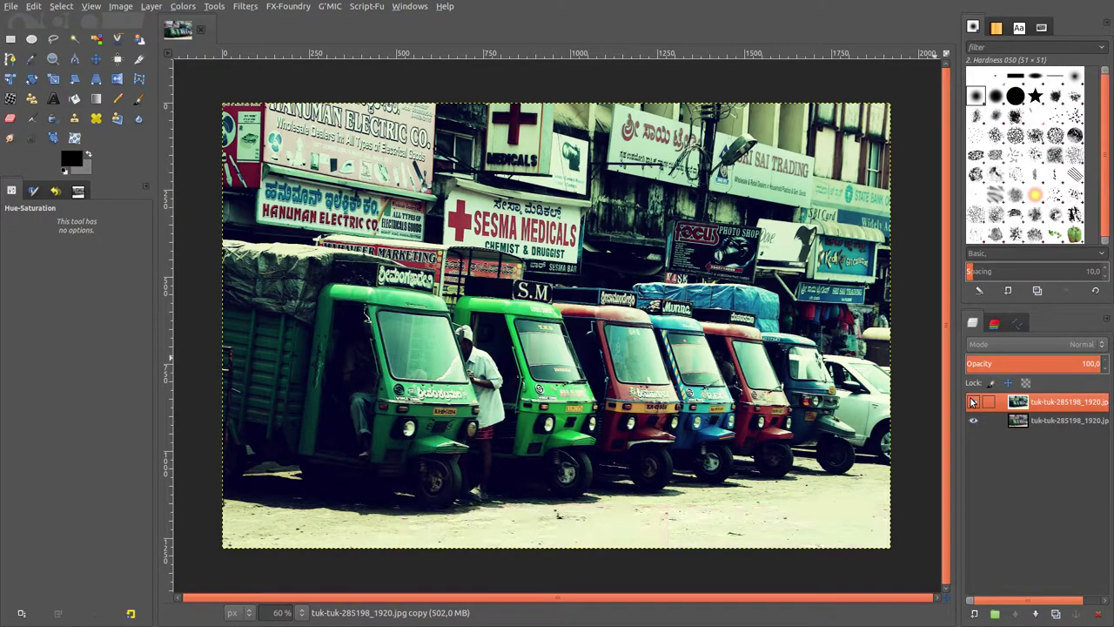
left_click(973, 401)
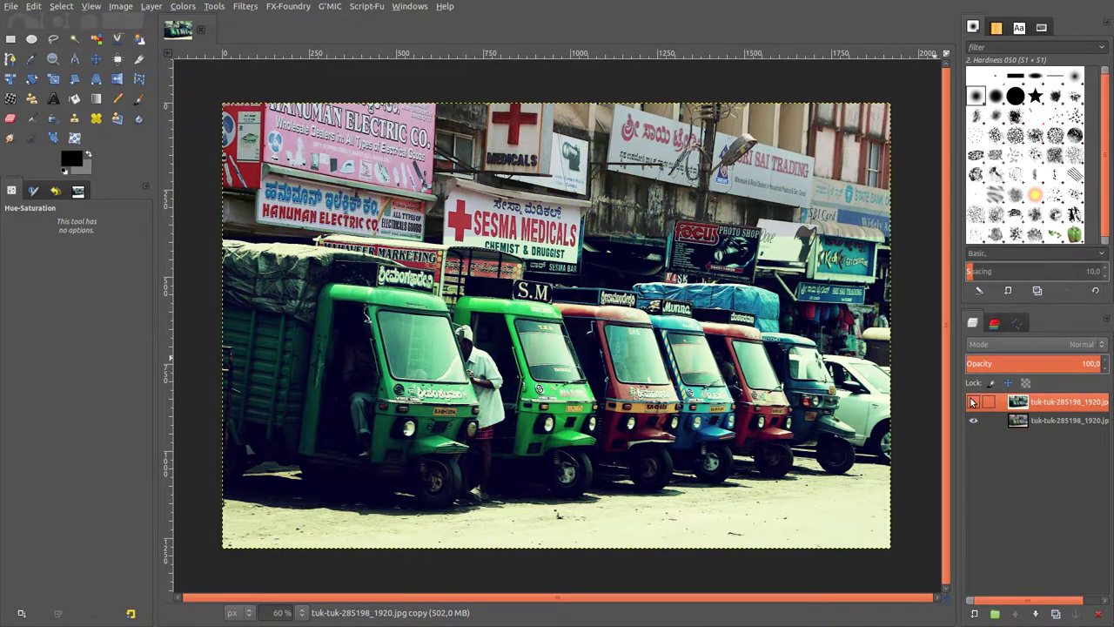
left_click(973, 401)
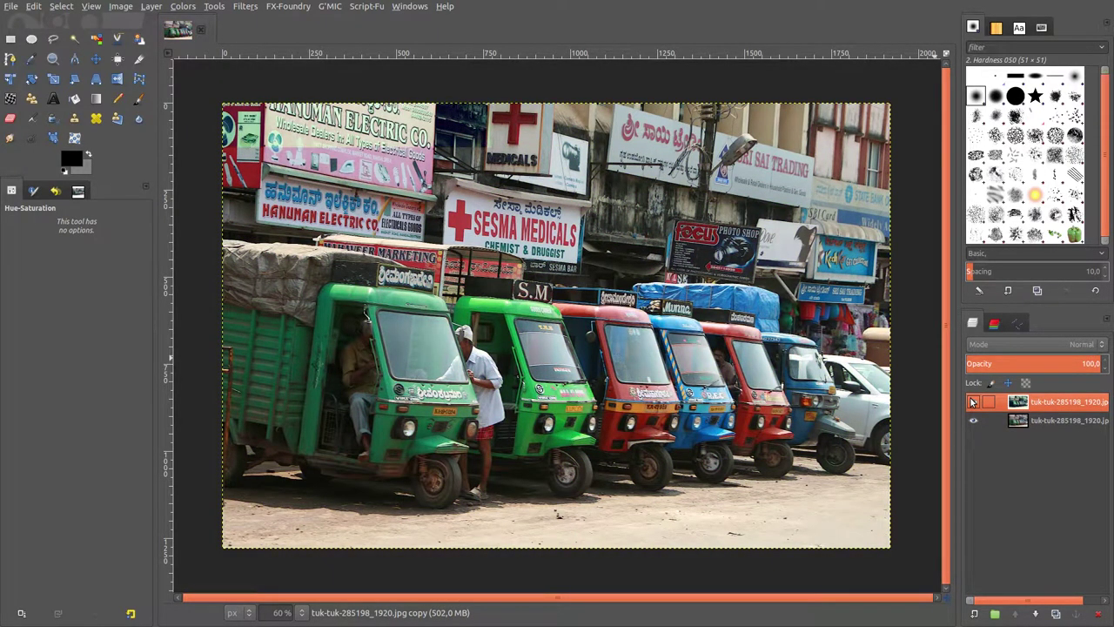